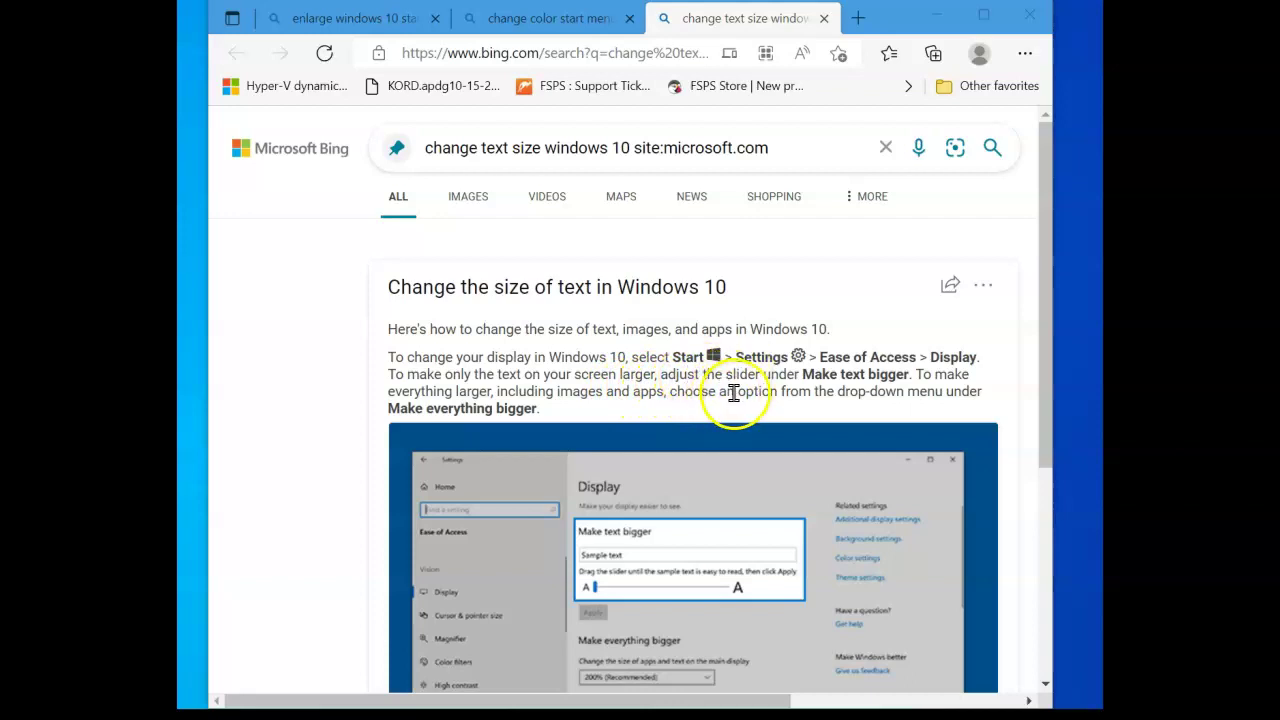
Step: Scroll the Bing results down to Microsoft's answer card on changing Windows 10 text size
scroll(728, 390, "down", 1)
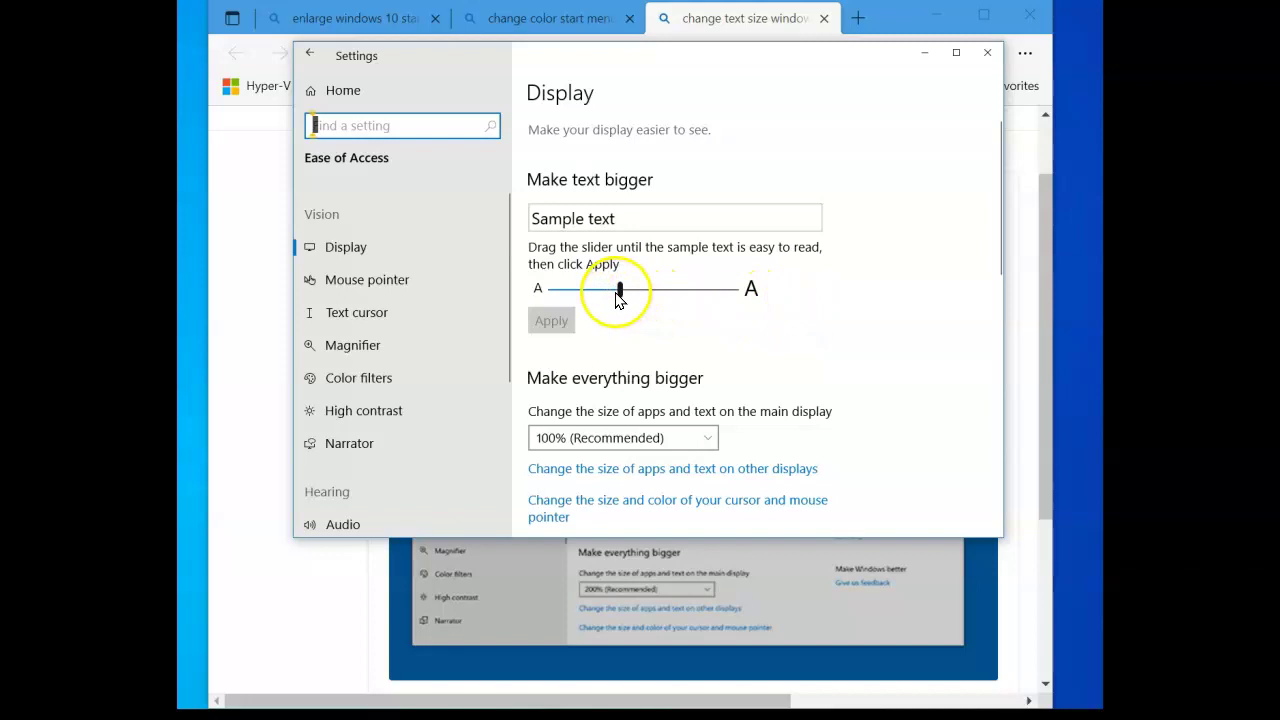
Step: Drag the Make text bigger slider to 150% on the Ease of Access Display page
mouse_move(617, 300)
left_mouse_down()
mouse_move(606, 301)
mouse_move(620, 314)
left_mouse_up()
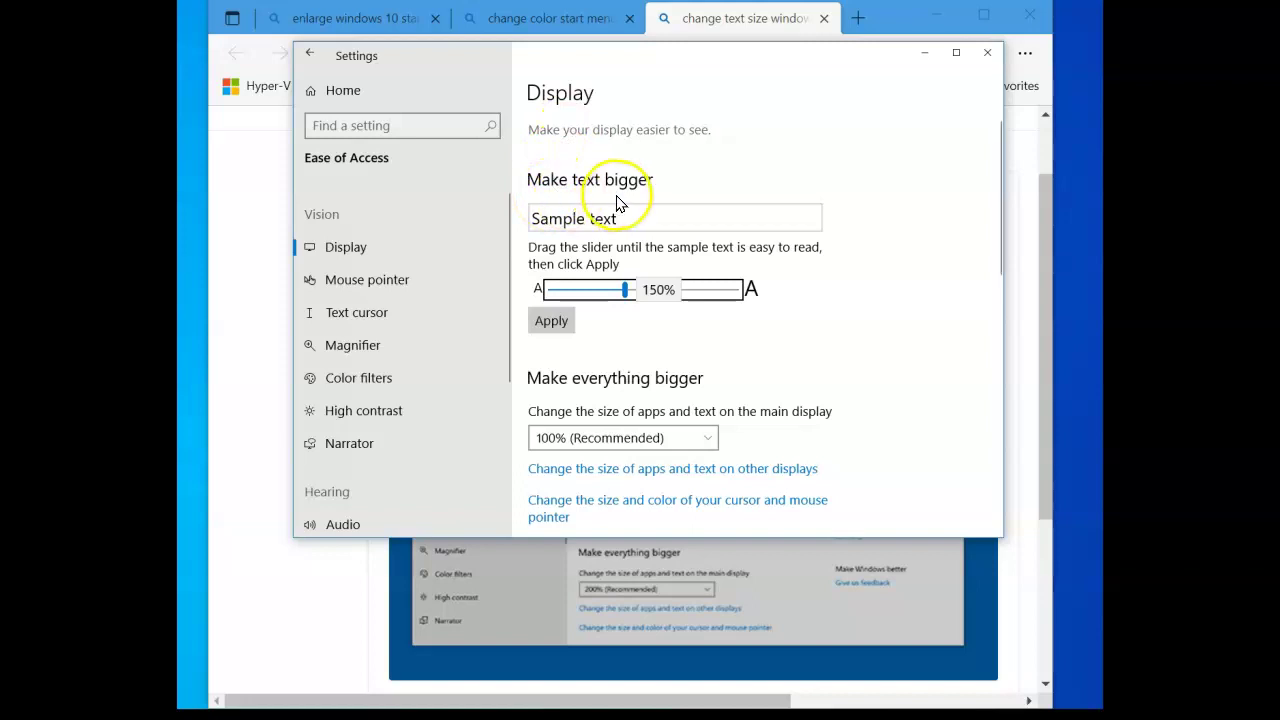
scroll(746, 277, "down", 10)
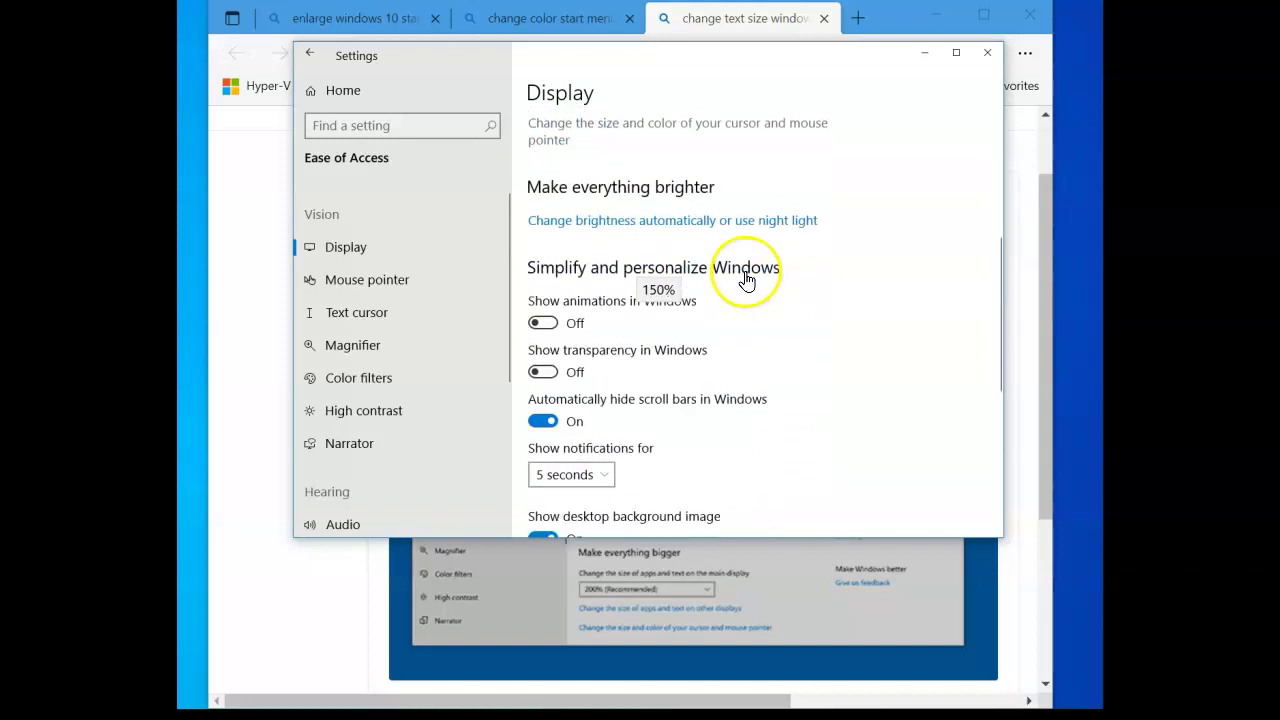
scroll(746, 280, "up", 5)
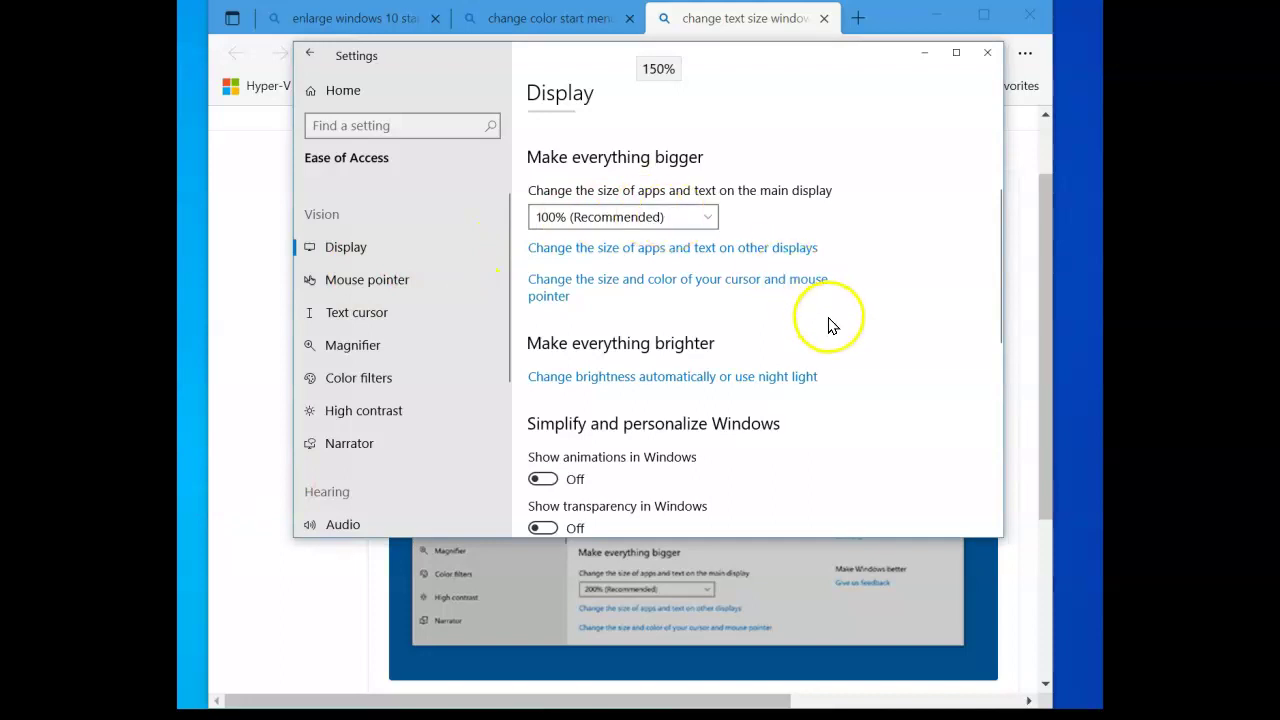
scroll(853, 330, "up", 3)
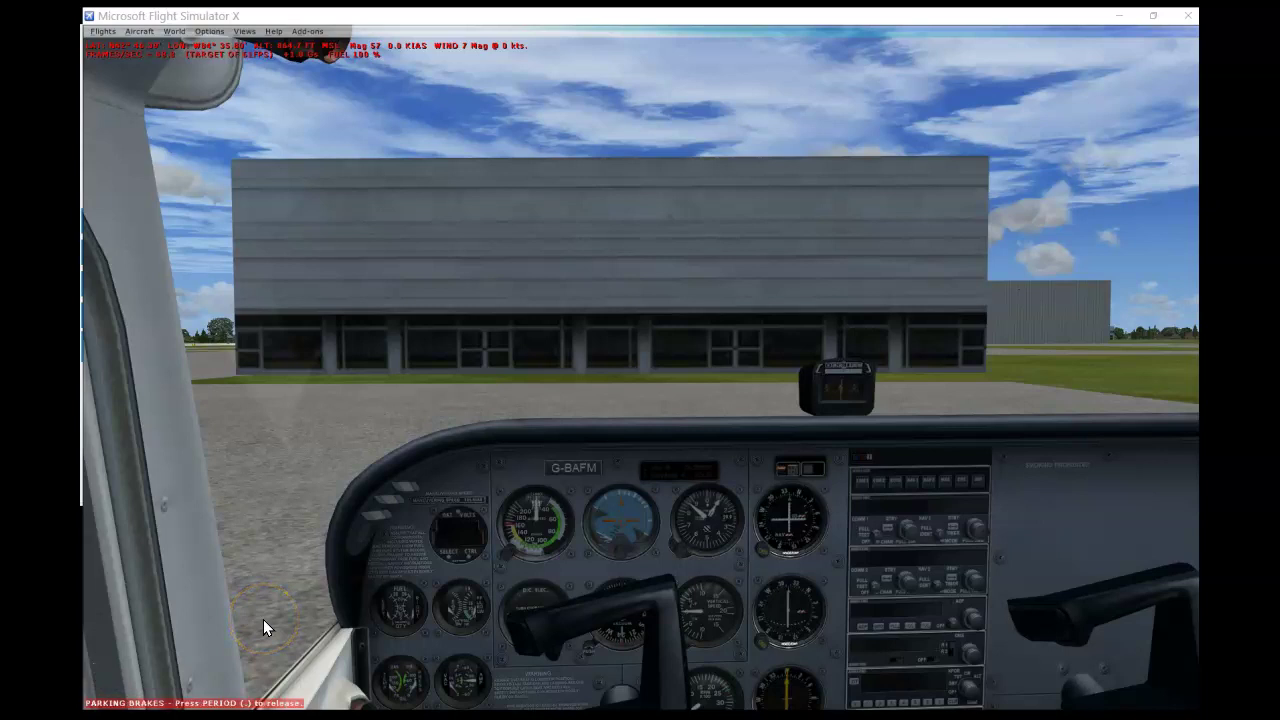
Step: Focus the FSX window, restore the two-line red info readout, and leave the simulation paused
key("p")
key("p")
key("p")
key("p")
key("p")
key("p")
key("p")
key("p")
key("p")
key("p")
left_click(176, 77)
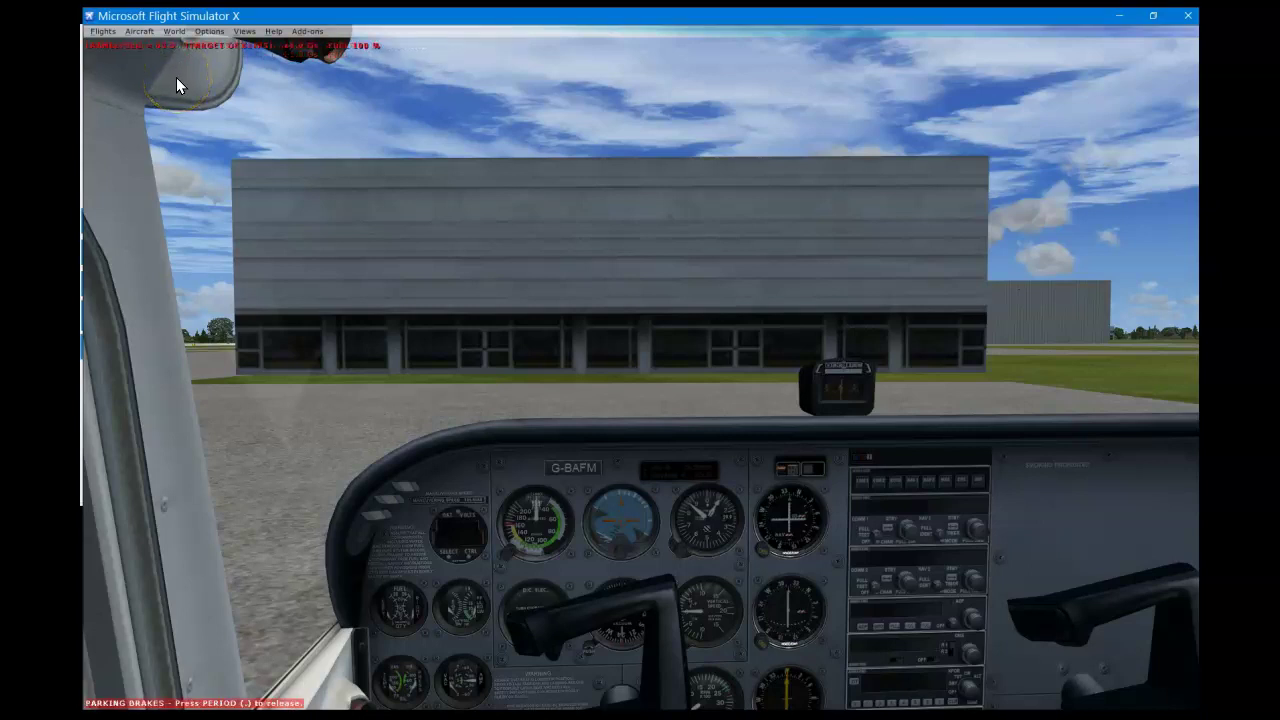
key("shift+z")
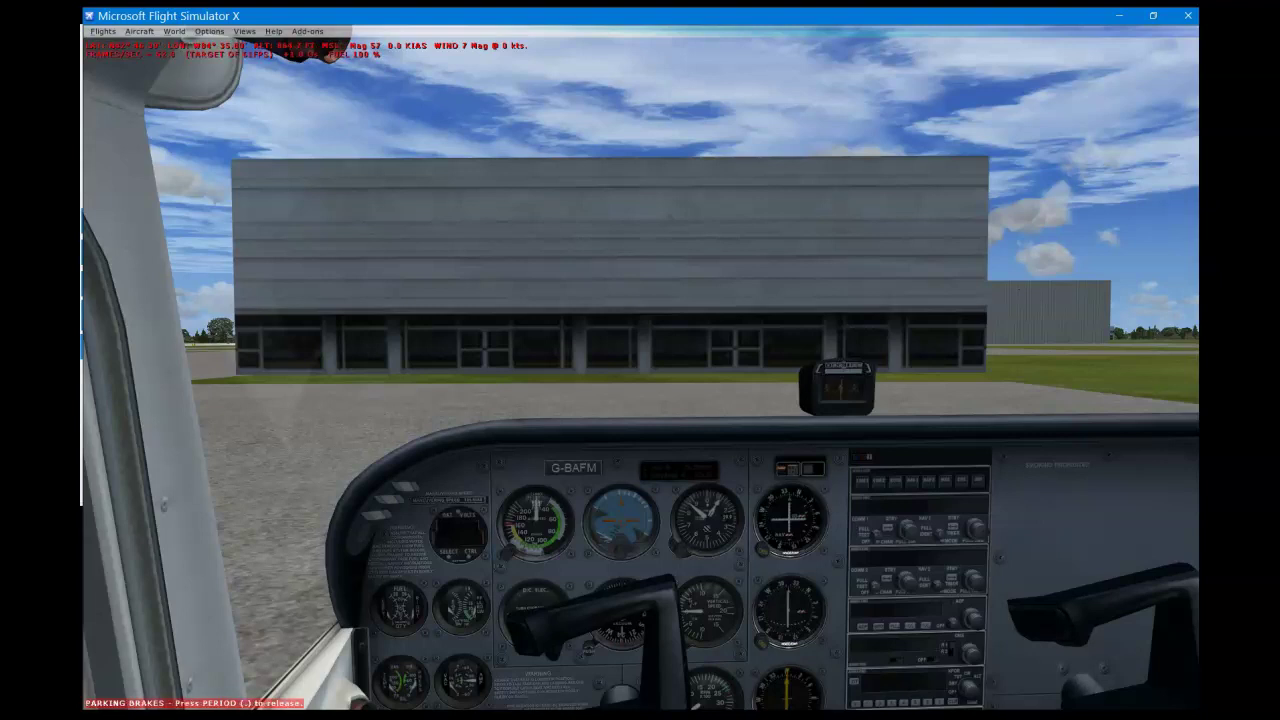
key("p")
key("p")
key("p")
key("p")
key("p")
key("p")
key("p")
key("p")
key("p")
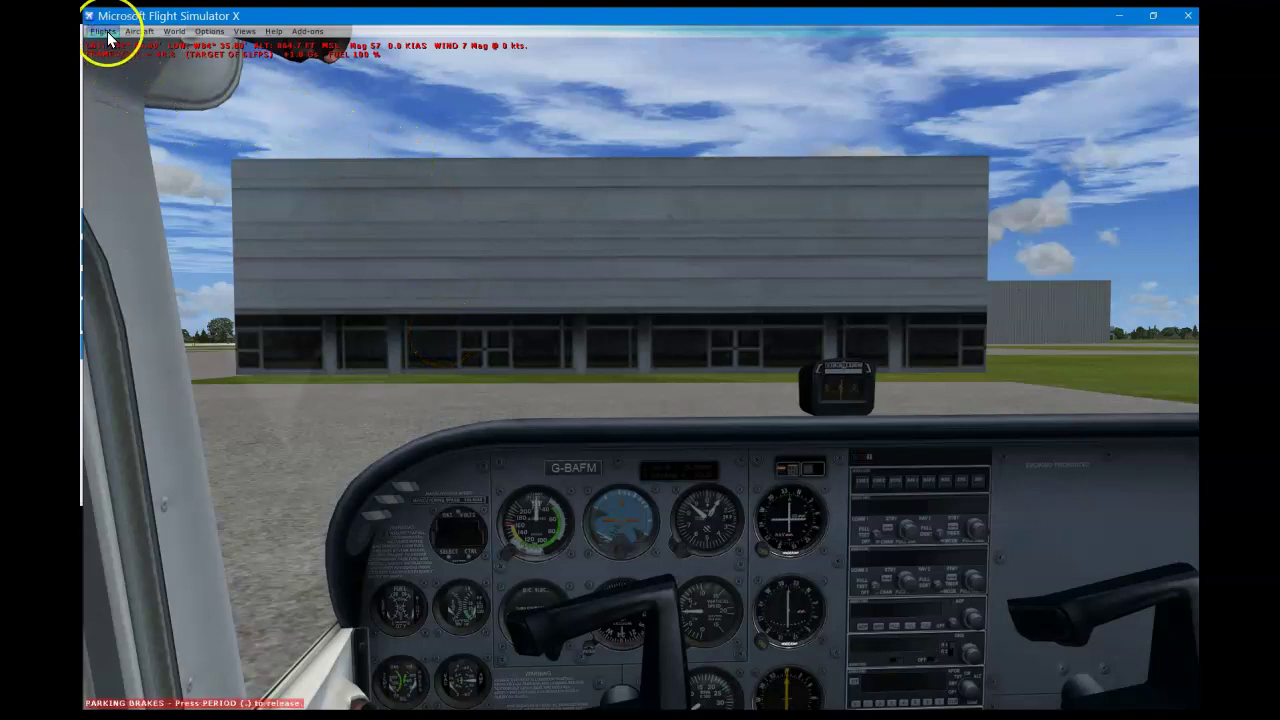
Step: Open the Flight Planner from the Flights menu and close it without changes
left_click(104, 32)
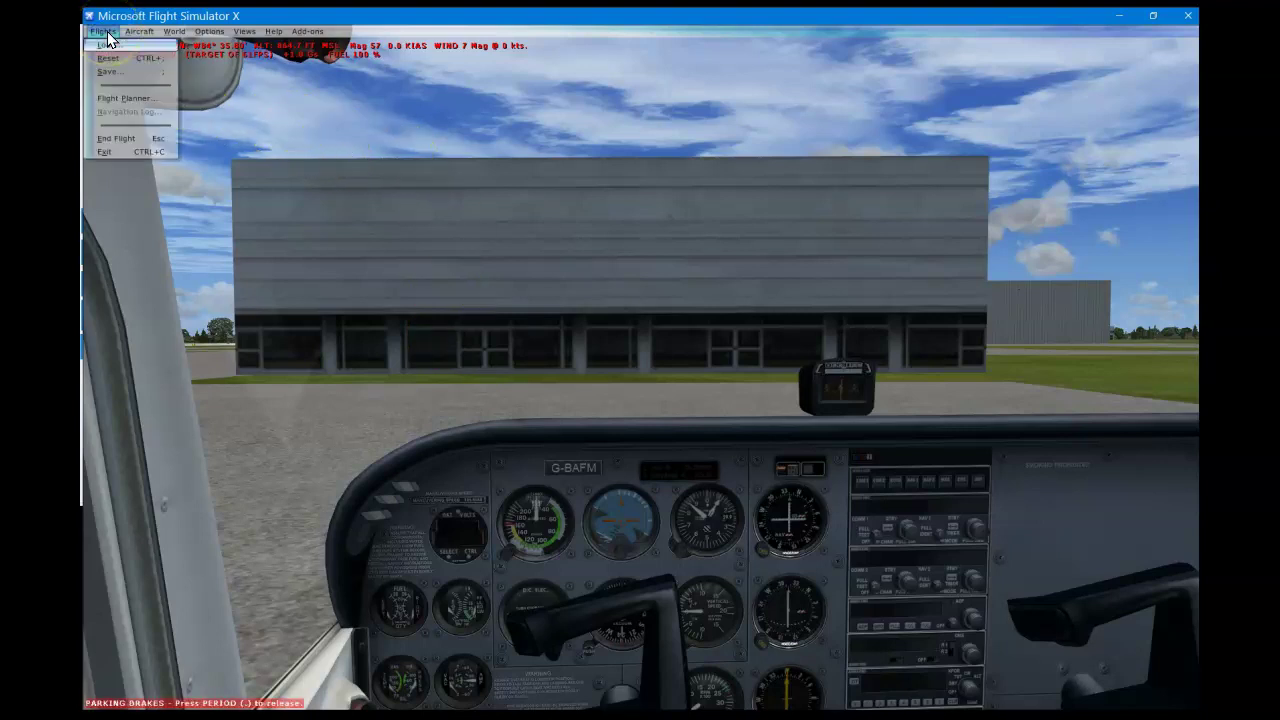
left_click(130, 100)
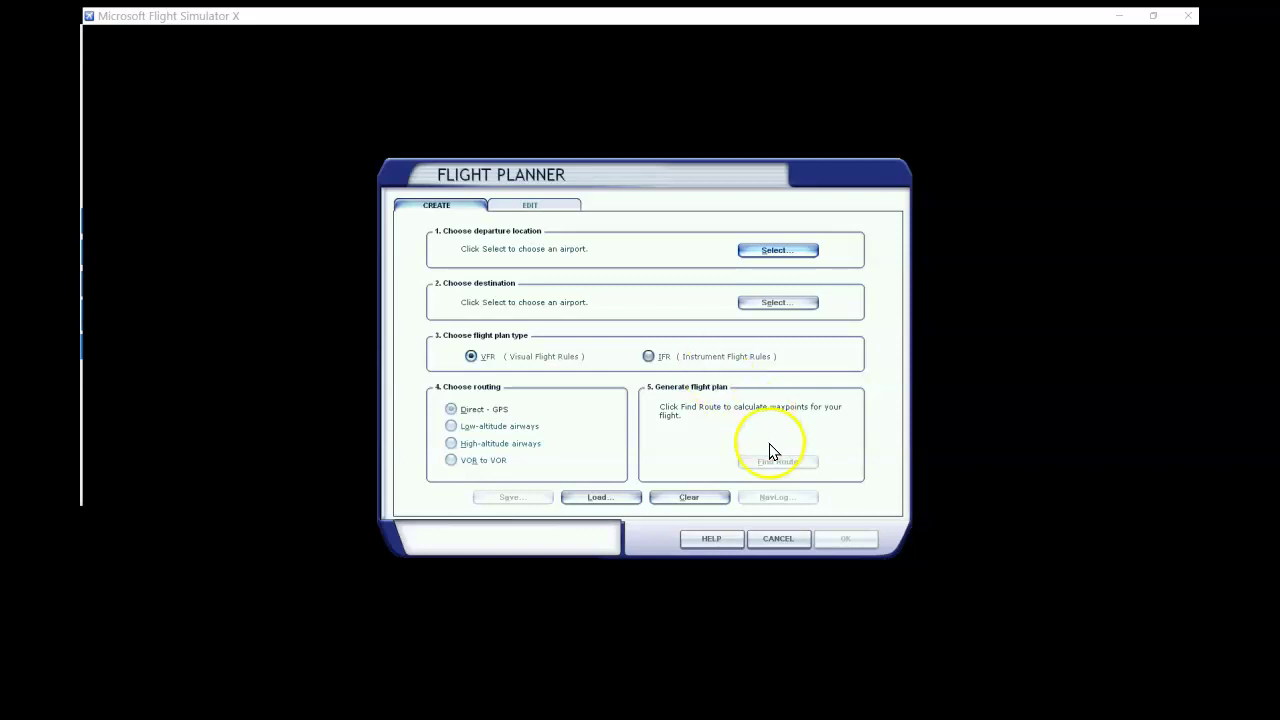
left_click(775, 541)
Step: Toggle the pause a few times, then return to the Edge window with Bing results
key("p")
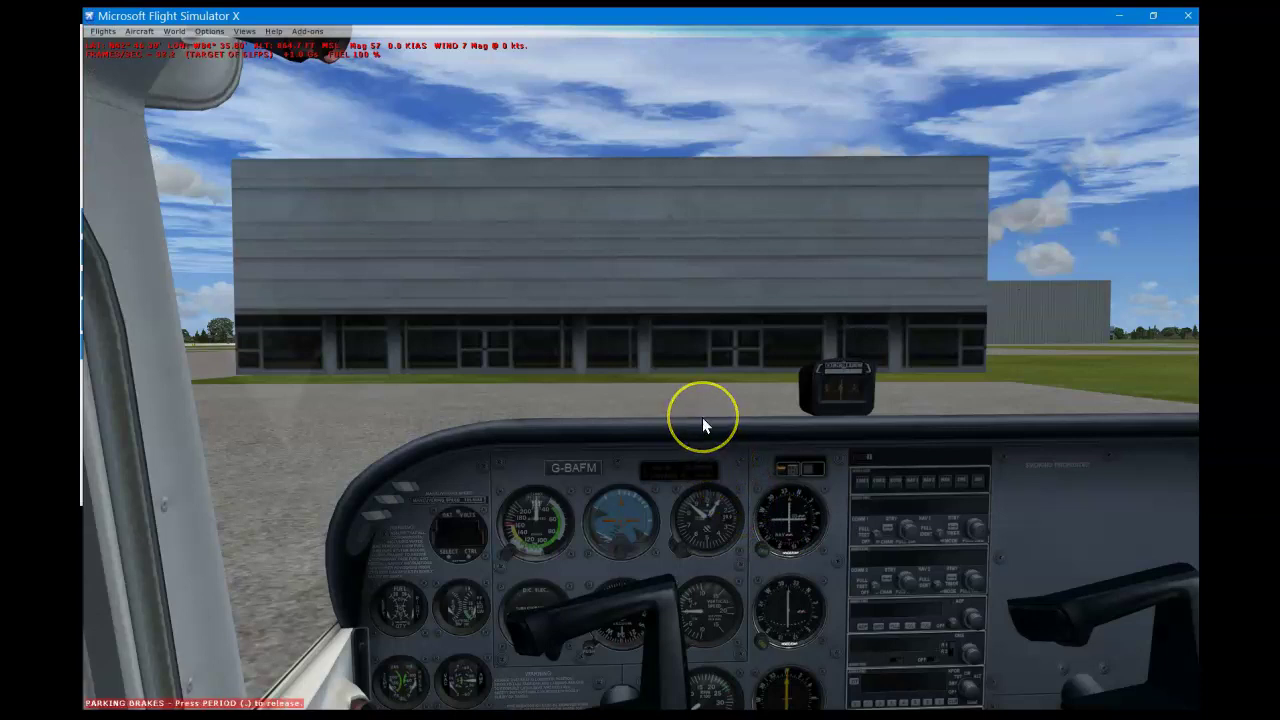
key("p")
key("p")
key("p")
left_click(433, 435)
key("p")
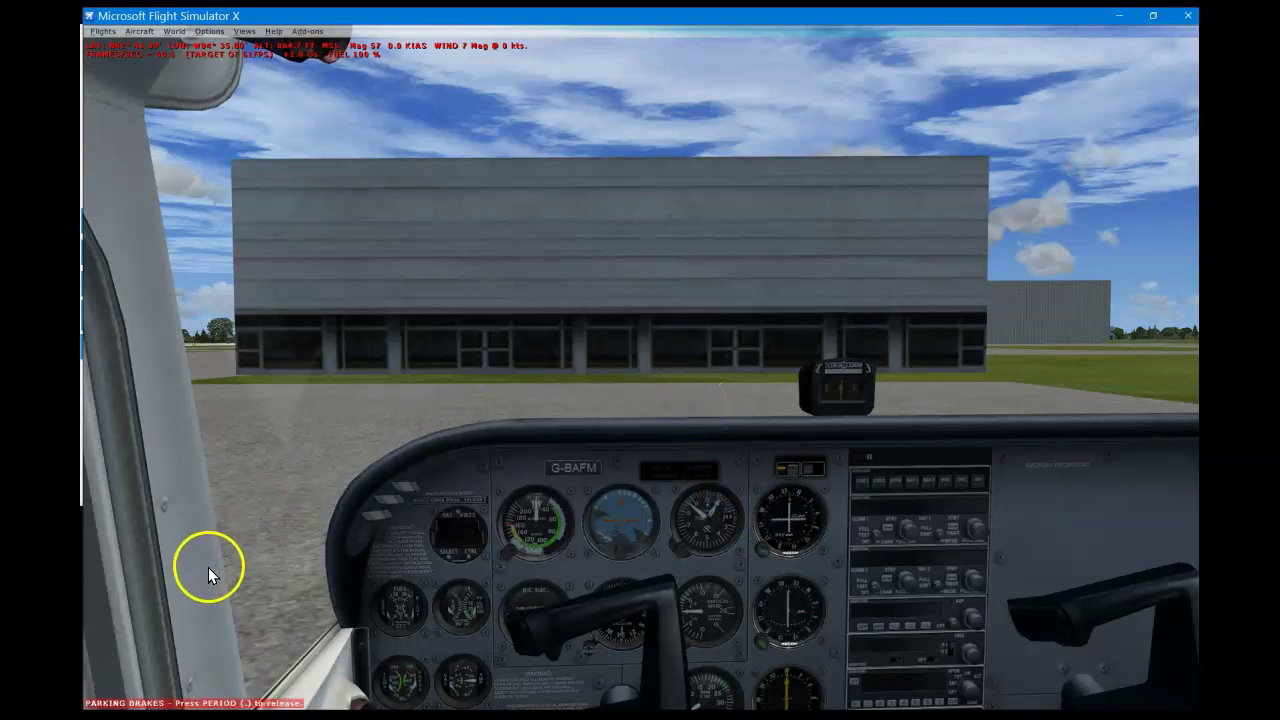
key("p")
left_click(271, 614)
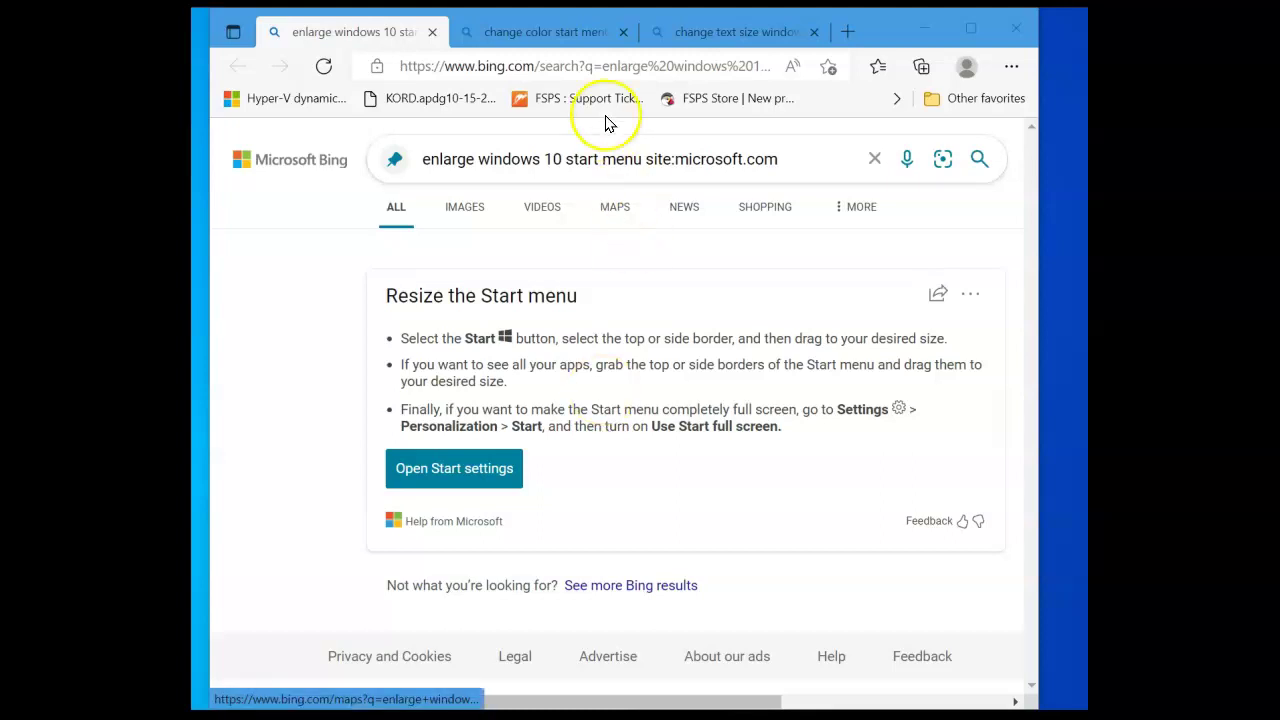
Step: Show the 'change color start menu' results tab and try its Open Colors setting button
left_click(563, 40)
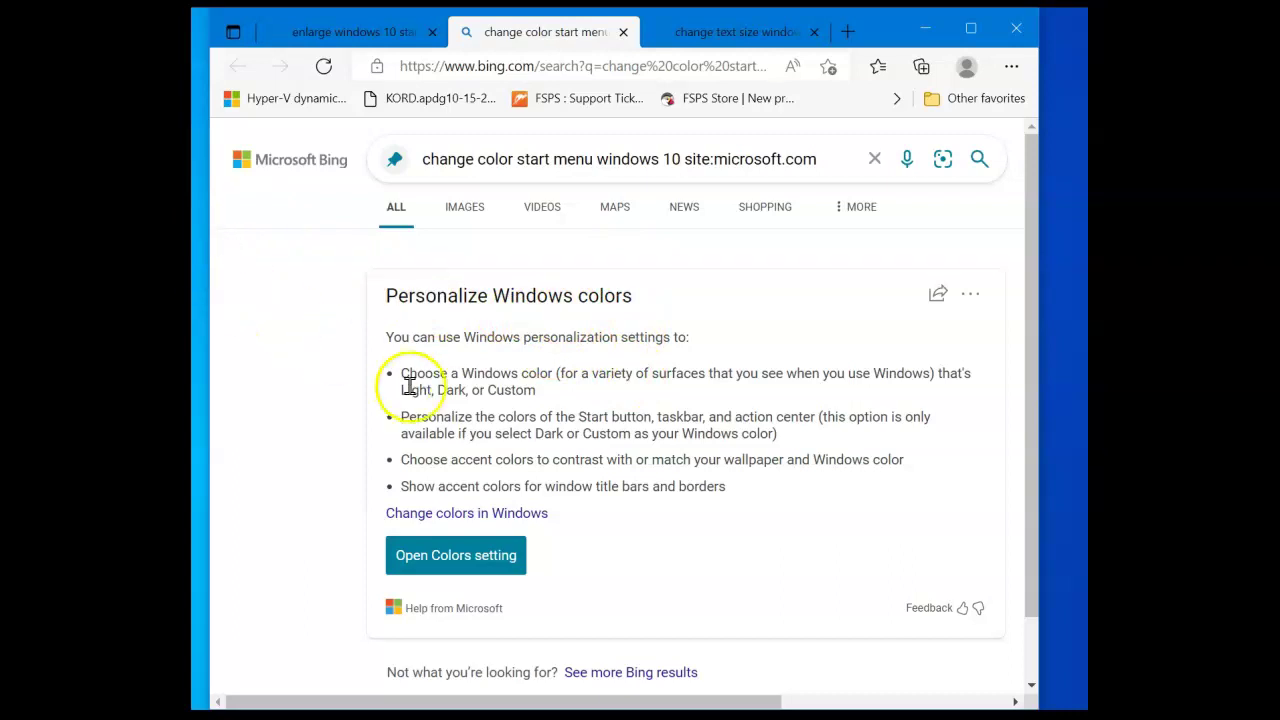
left_click(476, 562)
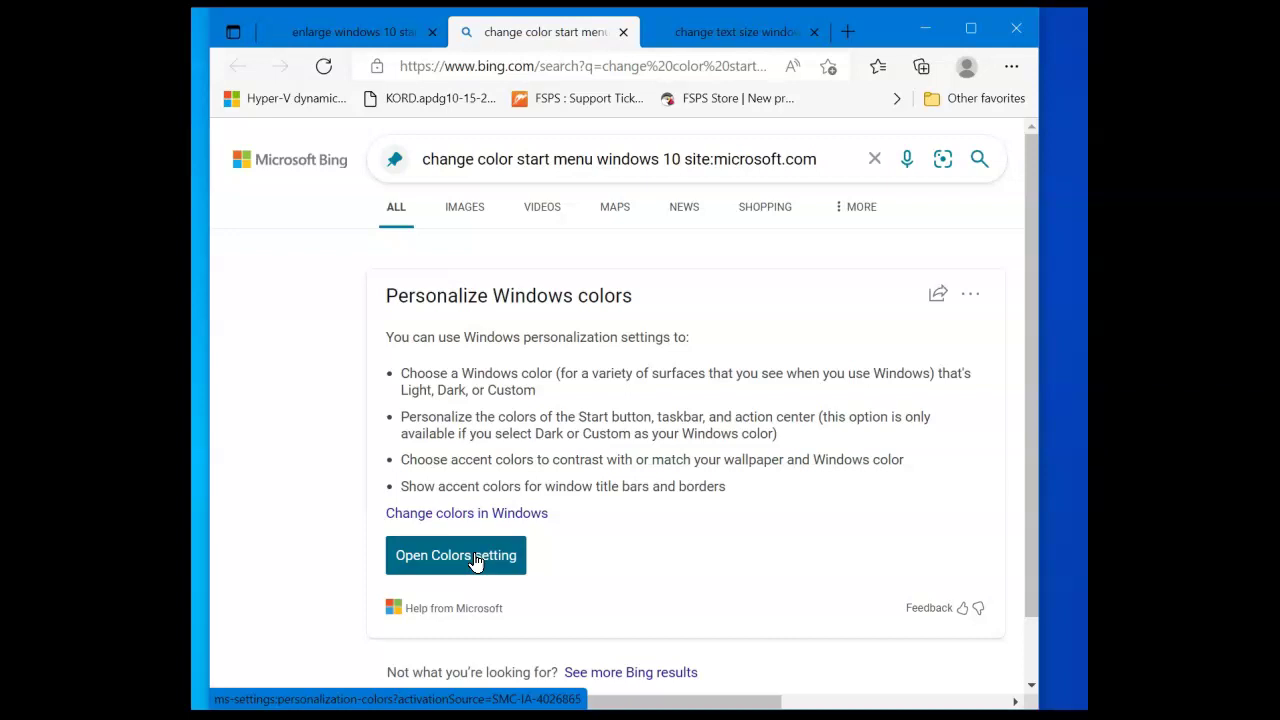
Step: Allow the answer to launch Settings' Personalization Colors page, then scroll through its options
left_click(476, 558)
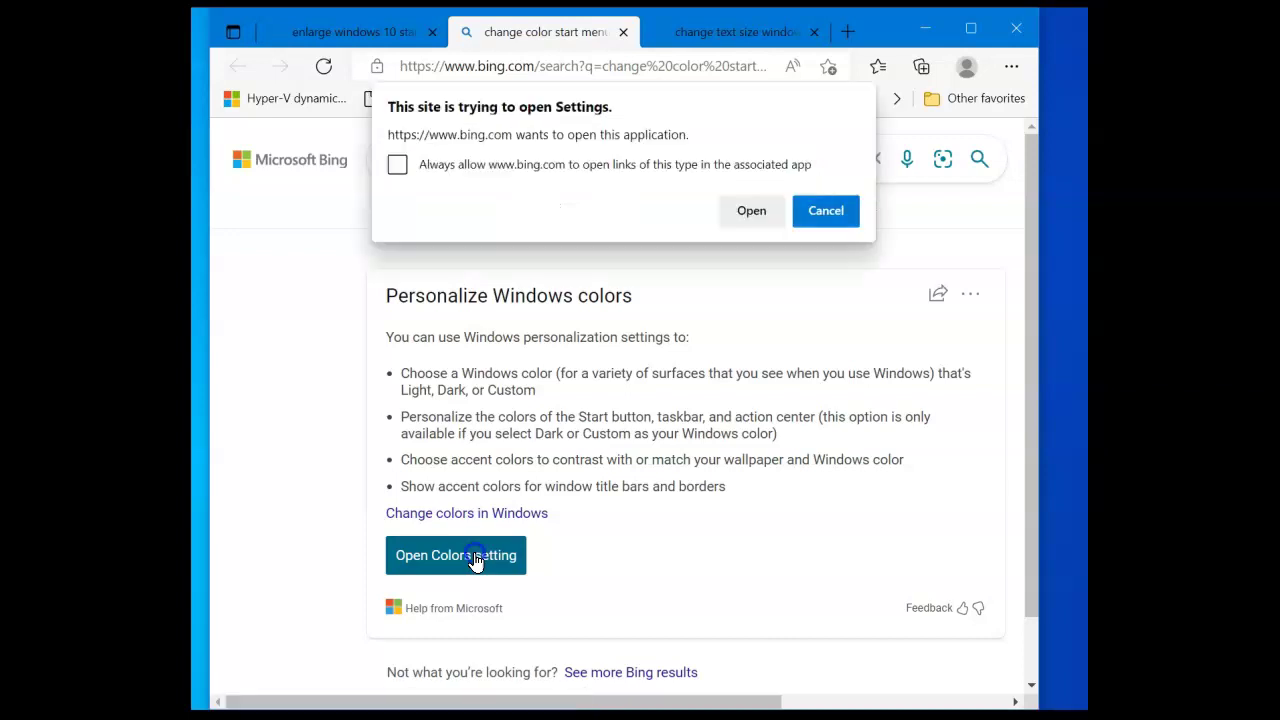
left_click(755, 218)
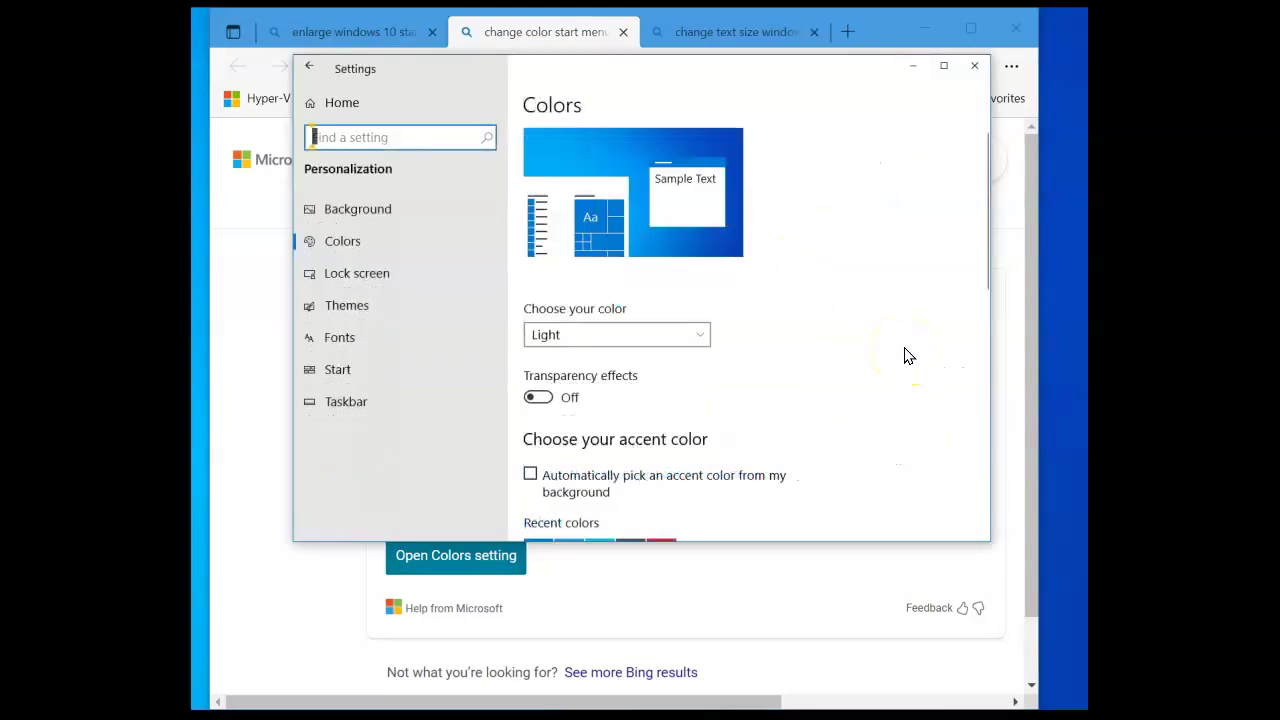
scroll(909, 358, "down", 3)
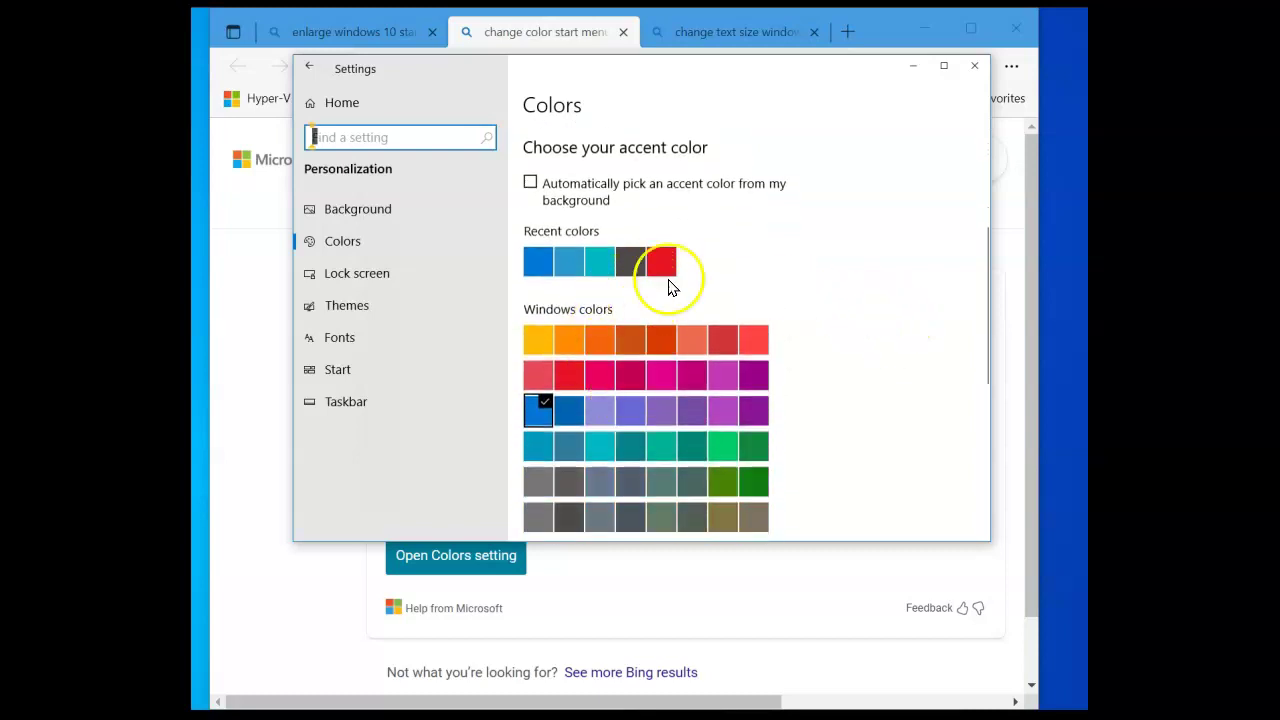
scroll(846, 370, "down", 3)
scroll(848, 374, "down", 3)
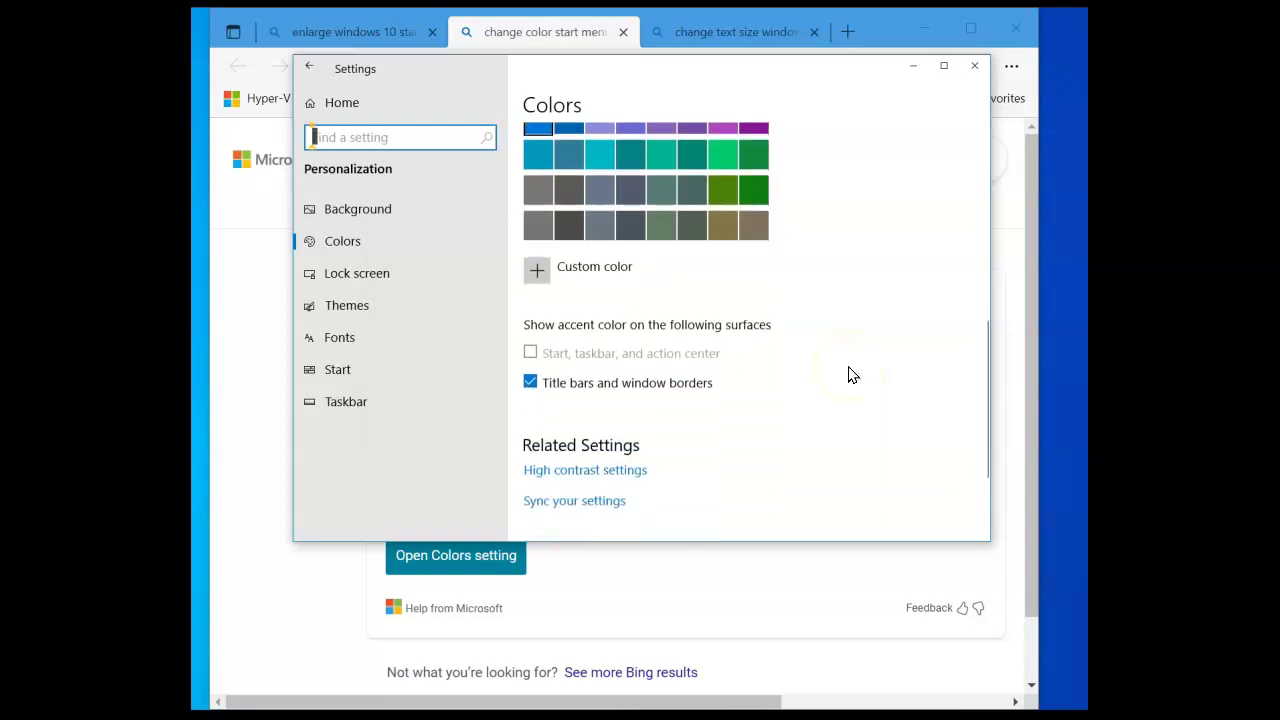
scroll(848, 374, "down", 3)
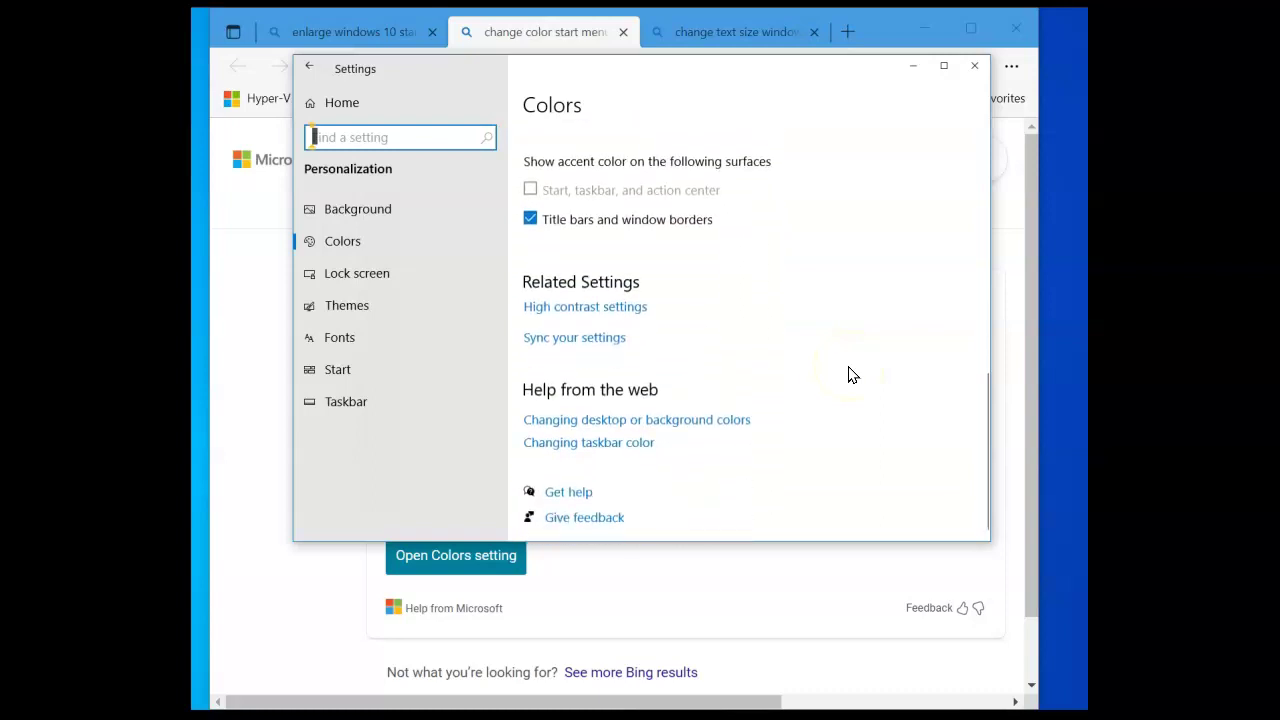
scroll(848, 374, "up", 10)
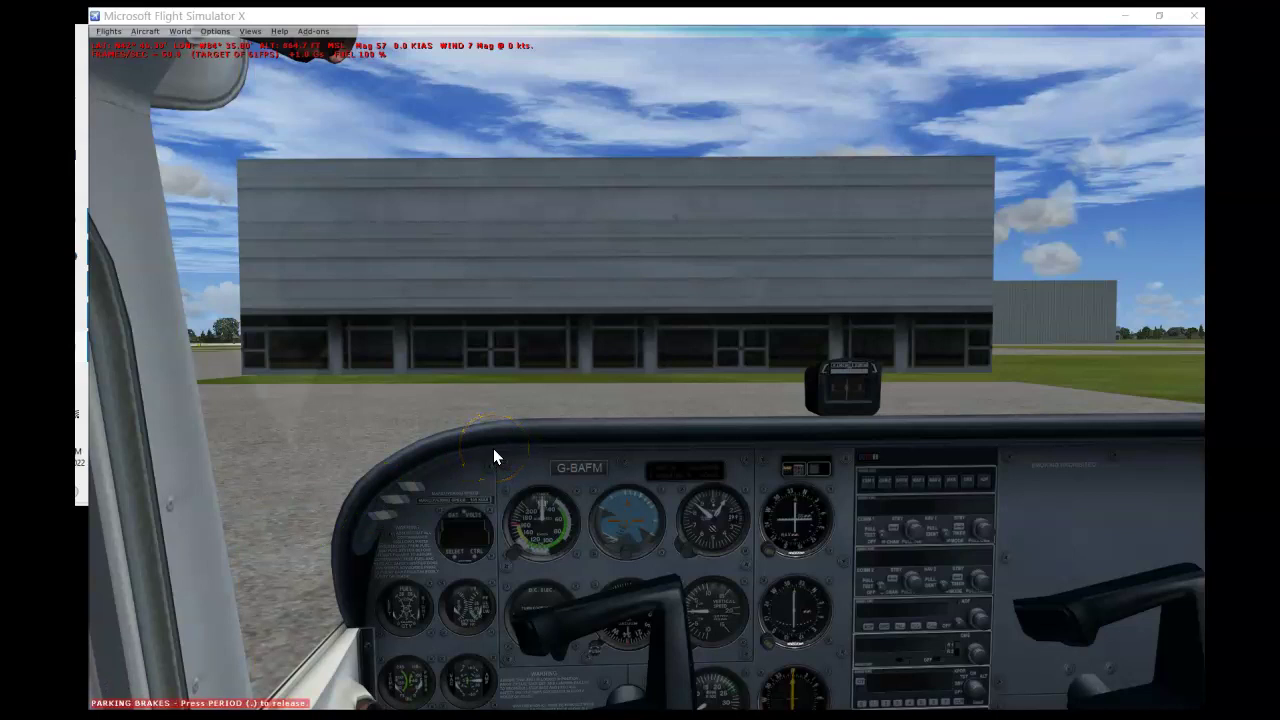
Step: Focus the FSX window and leave the simulation paused in the virtual cockpit
key("p")
key("p")
key("p")
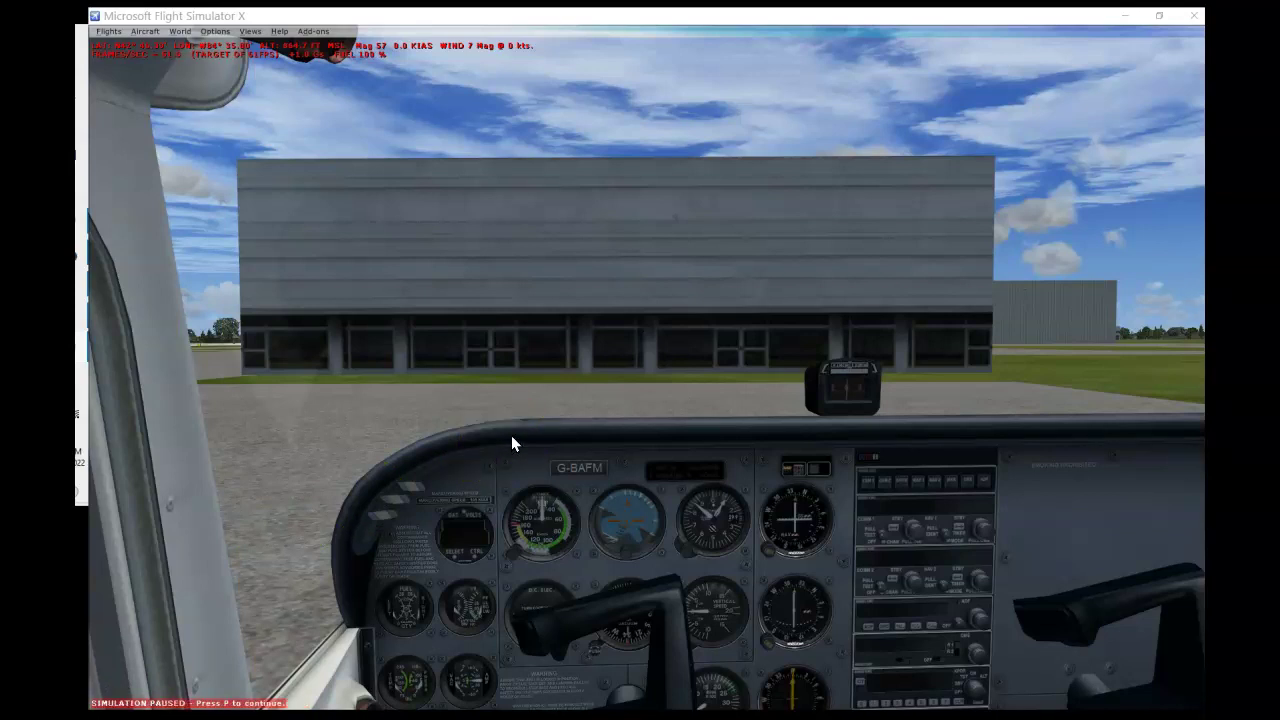
key("p")
key("p")
key("p")
key("p")
left_click(439, 365)
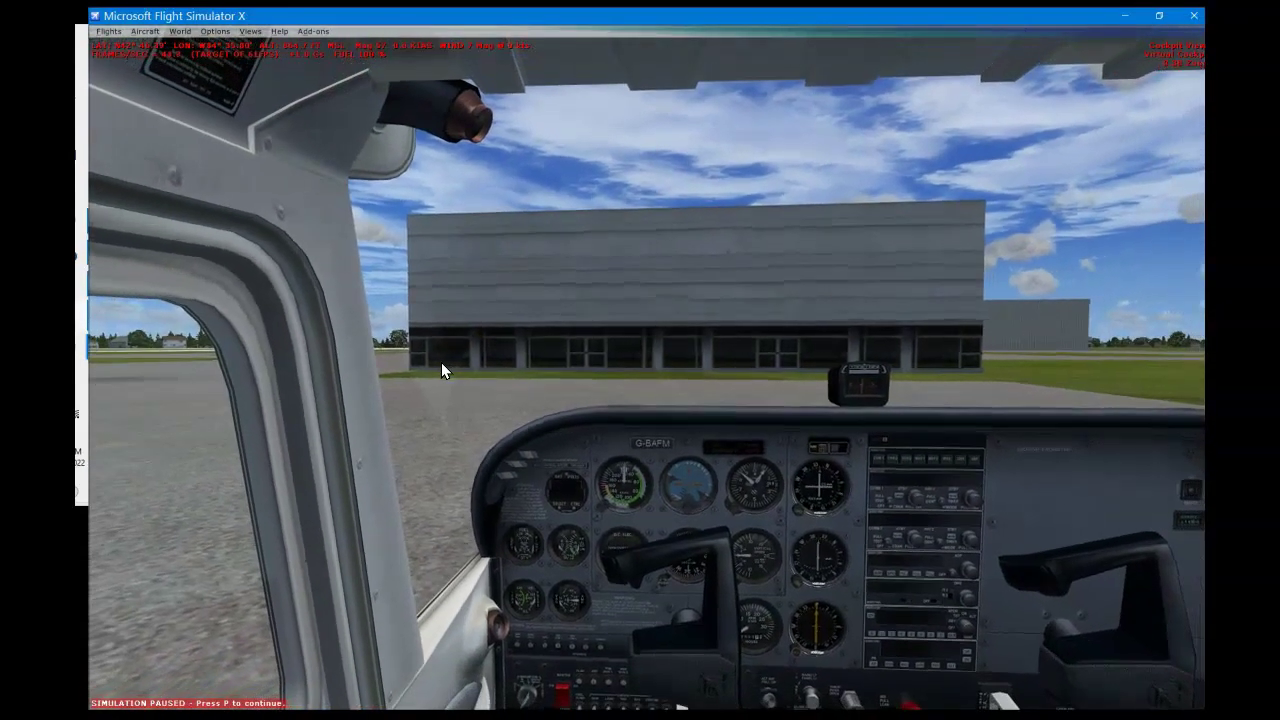
key("p")
key("p")
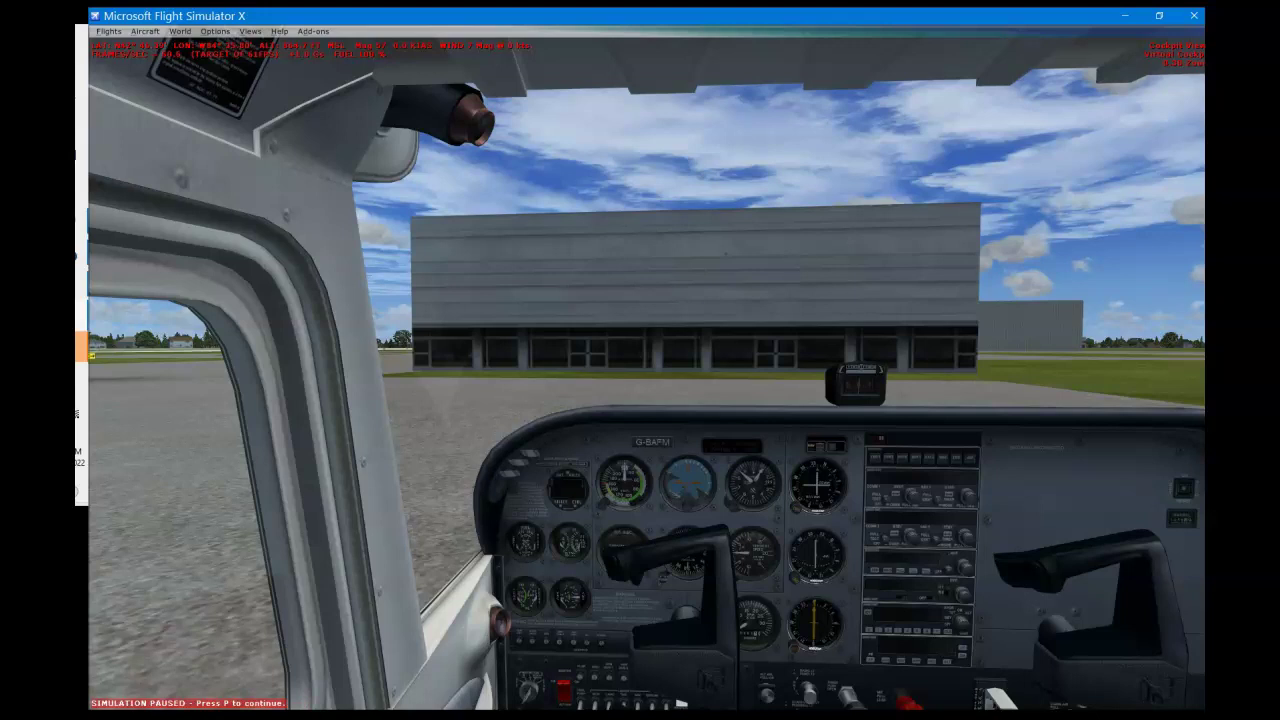
key("p")
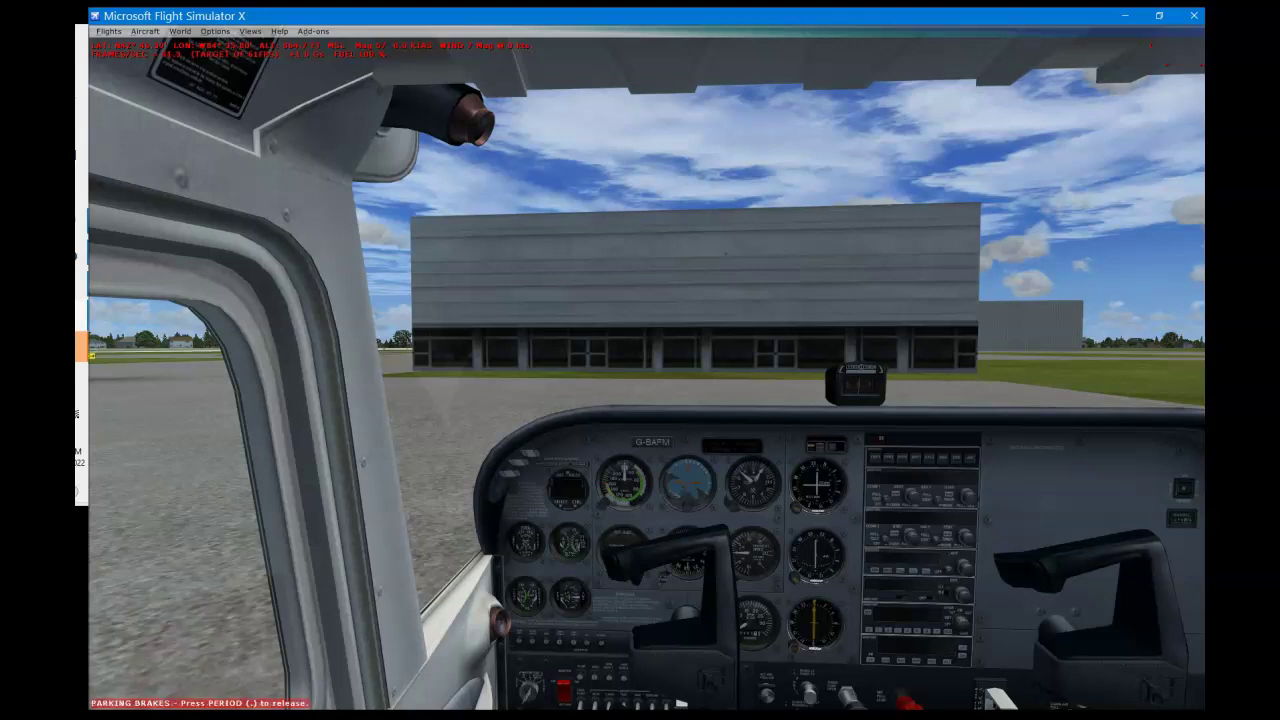
key("p")
key("p")
key("p")
key("p")
key("p")
key("p")
key("p")
Step: Raise the virtual cockpit zoom to about 0.49 and look left and right around the cabin
scroll(989, 151, "up", 2)
scroll(989, 151, "up", 1)
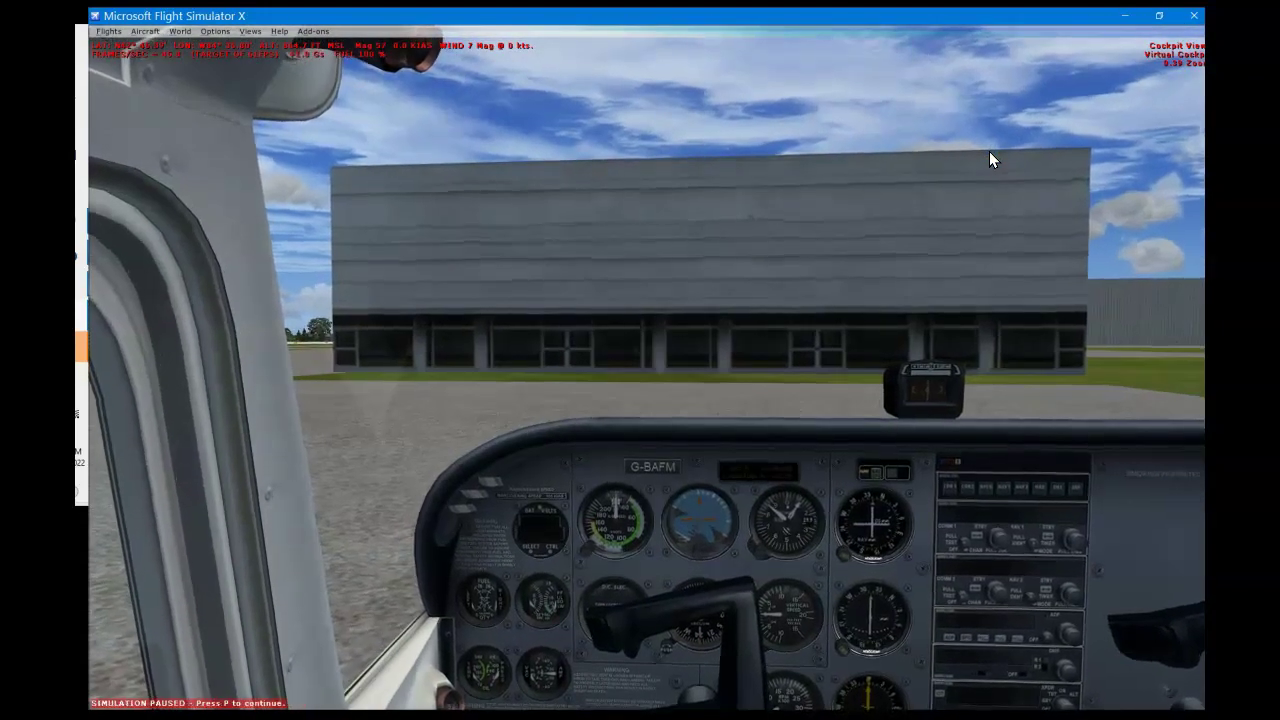
scroll(989, 151, "up", 2)
scroll(1173, 72, "up", 1)
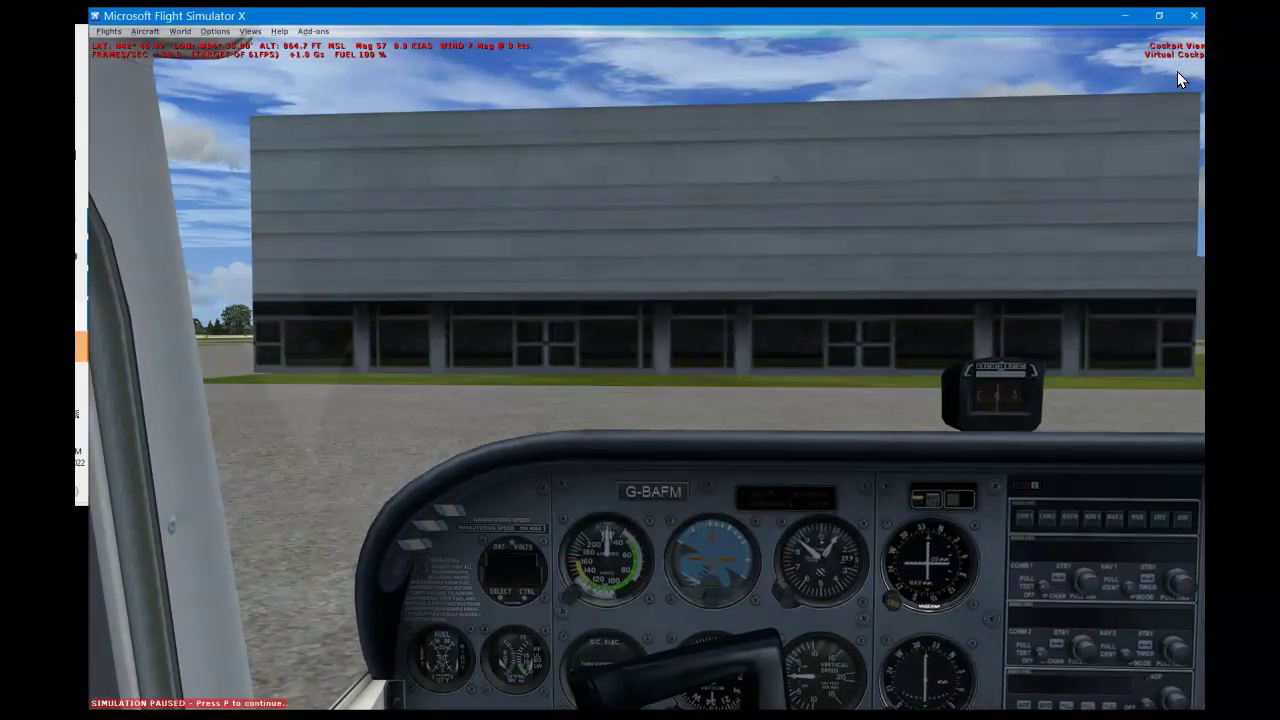
key("ctrl+shift+Left")
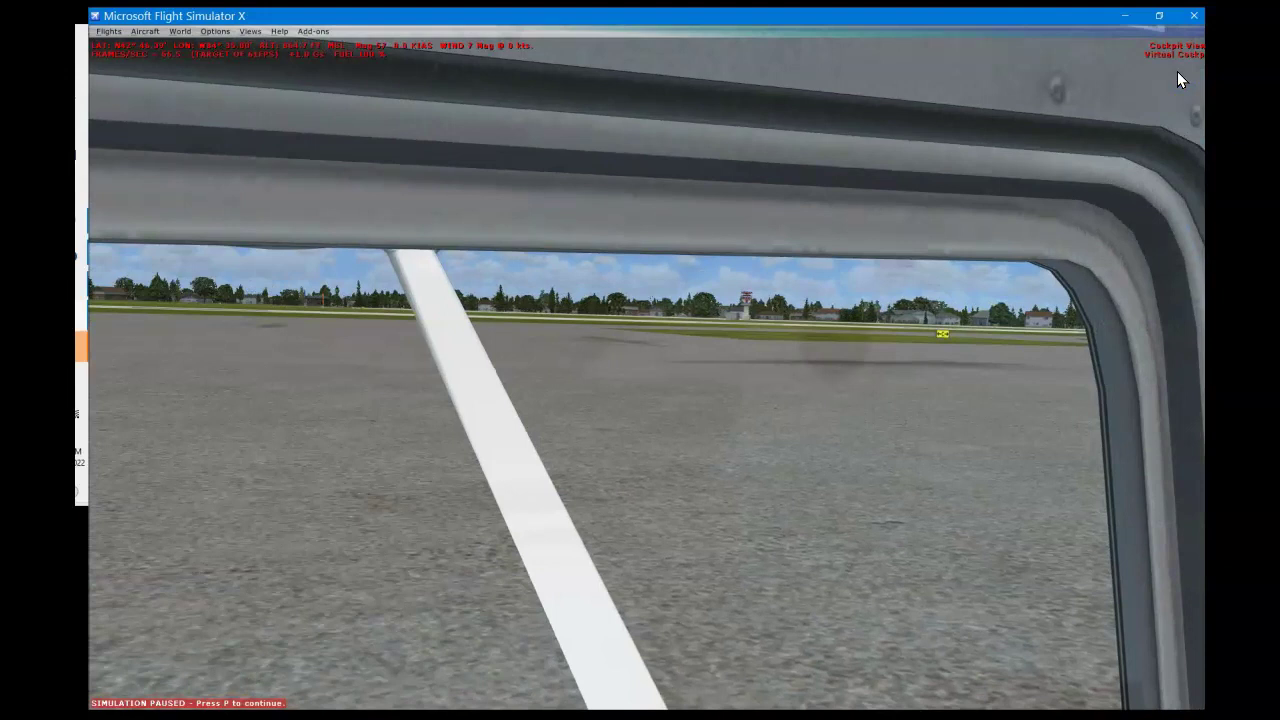
key("ctrl+shift+Right")
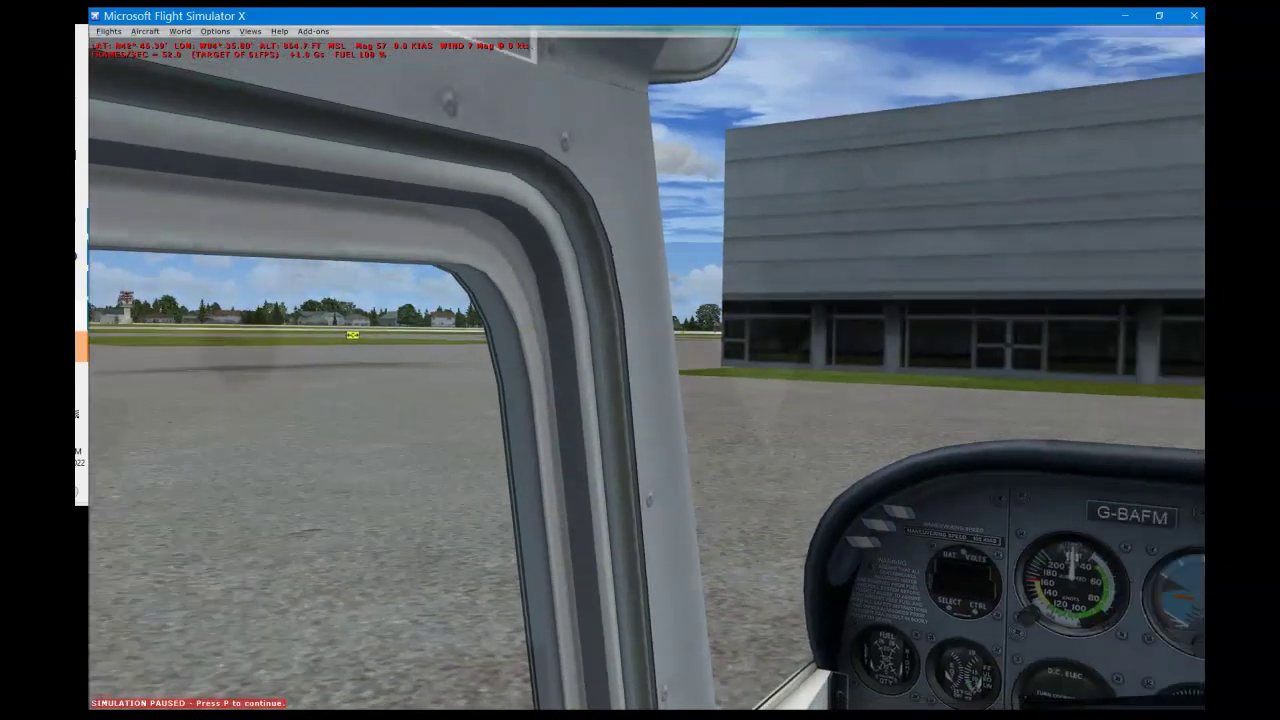
key("ctrl+shift+Right")
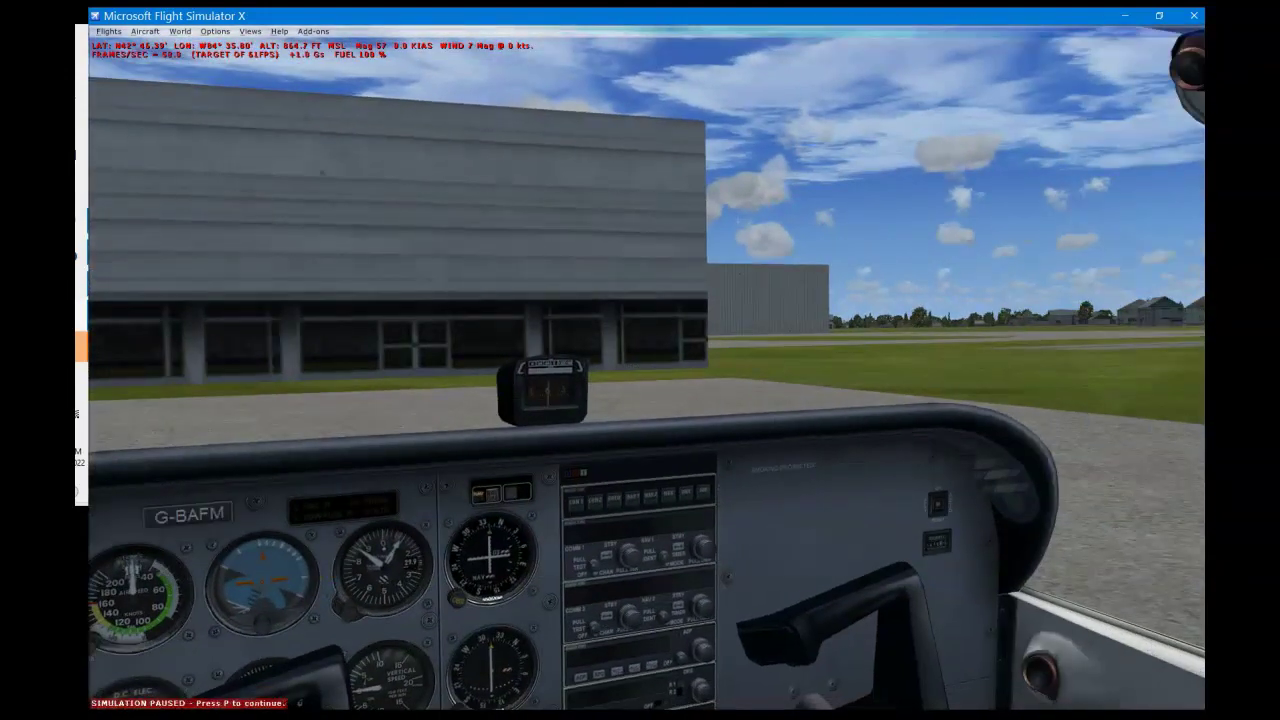
key("ctrl+shift+Right")
key("ctrl+space")
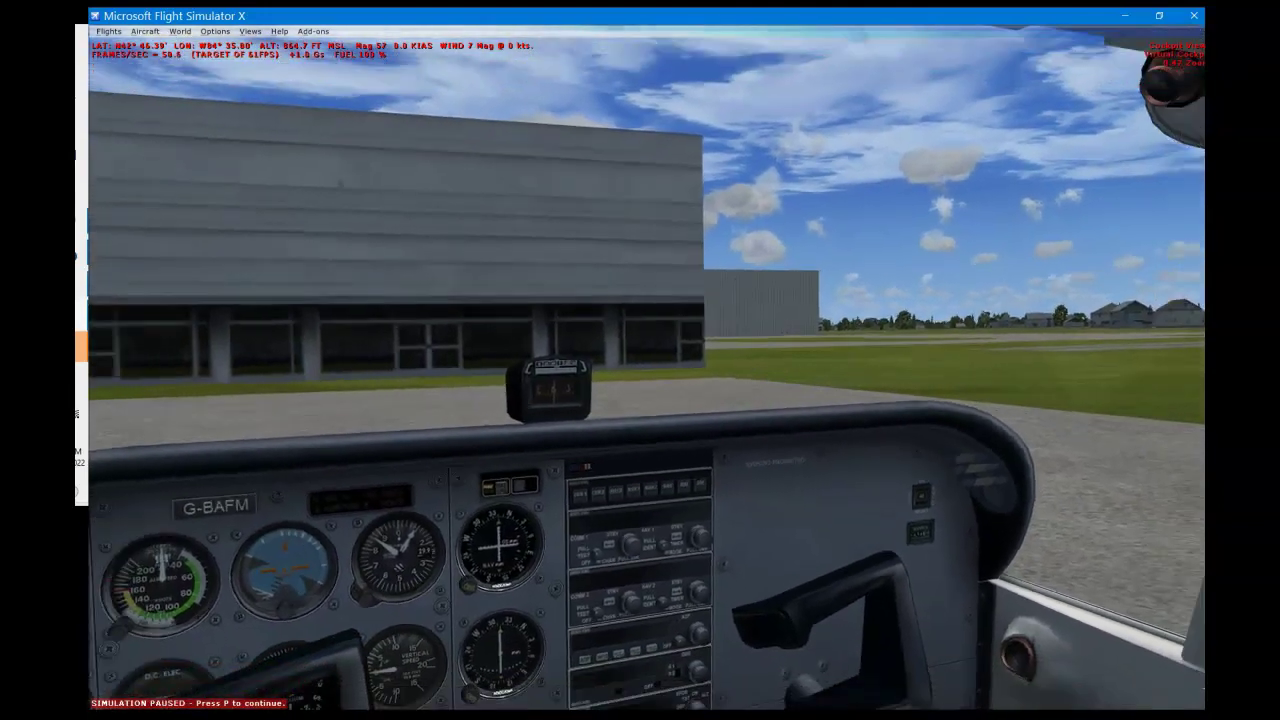
key("ctrl+shift+Right")
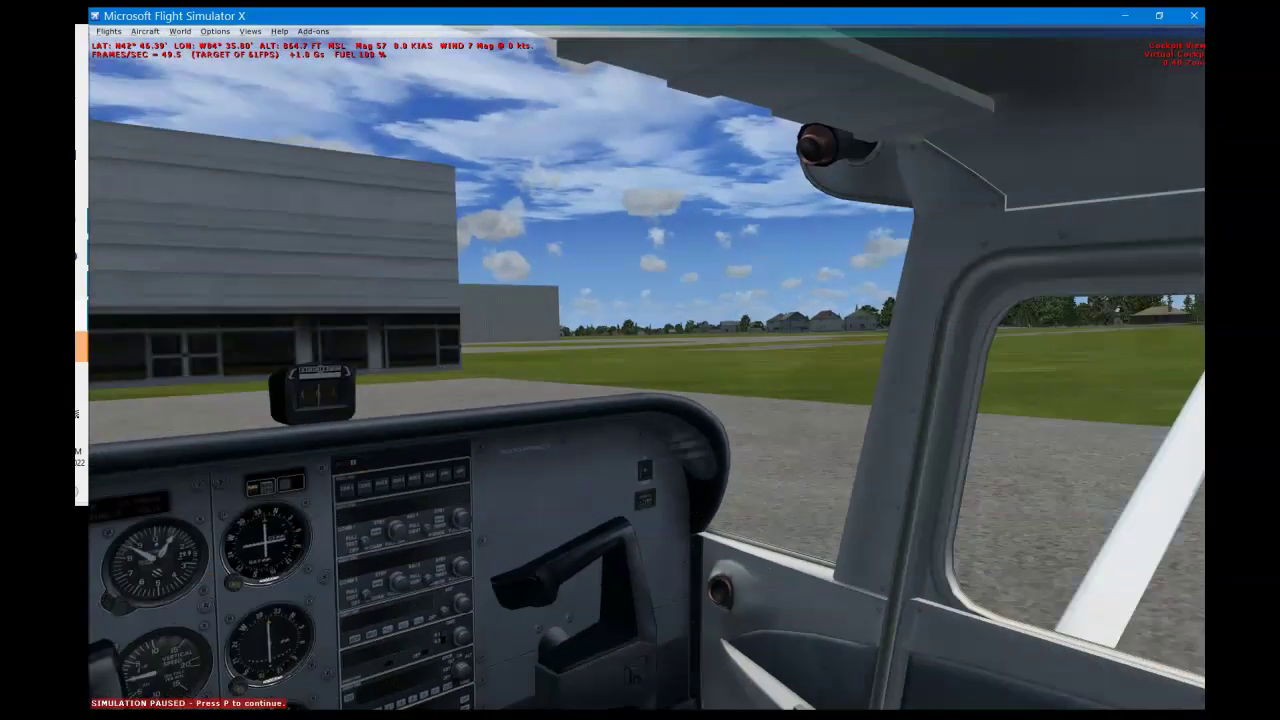
key("ctrl+shift+Right")
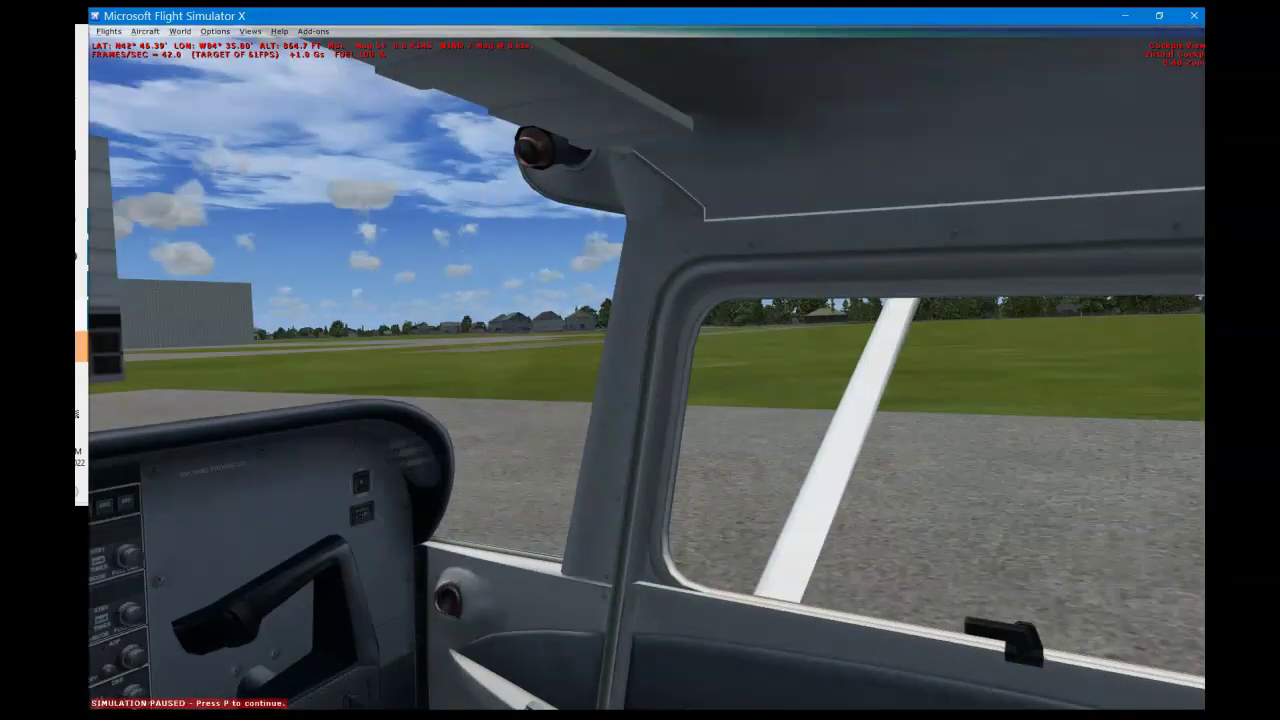
Step: Switch to the outside spot view, tilt it up, and orbit around the parked aircraft
key("s")
key("ctrl+shift+Up")
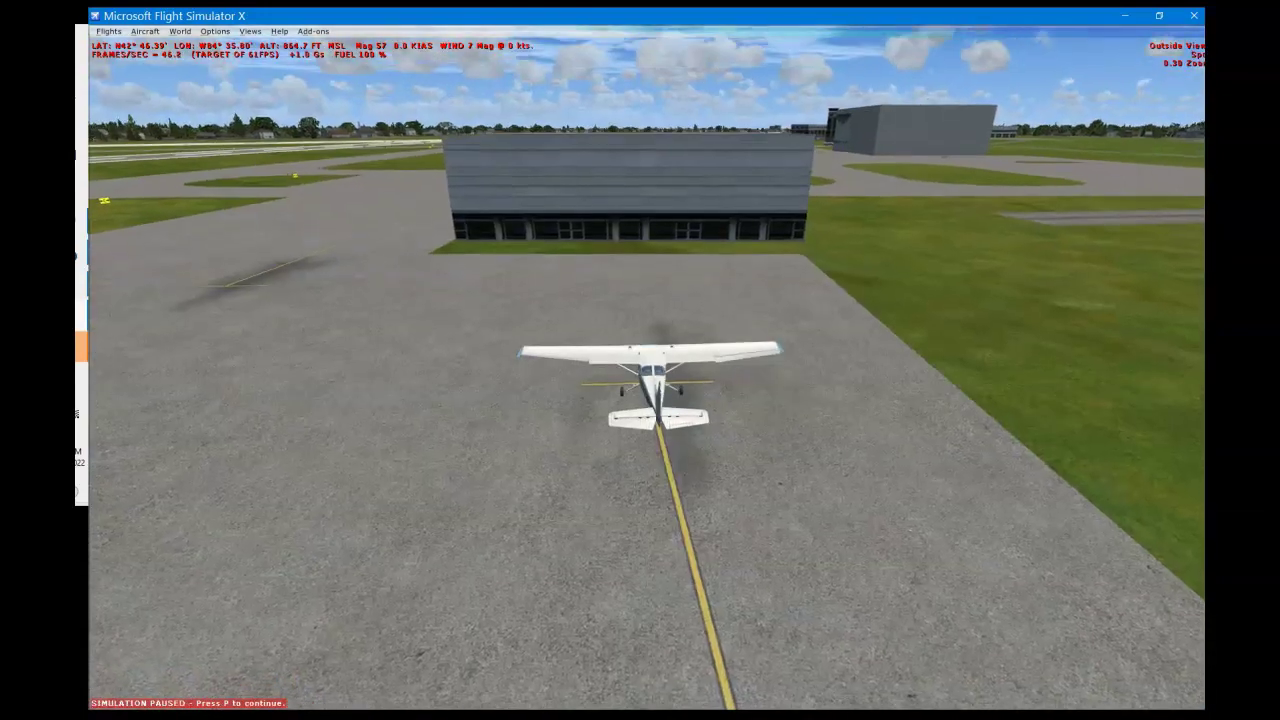
key("ctrl+shift+Left")
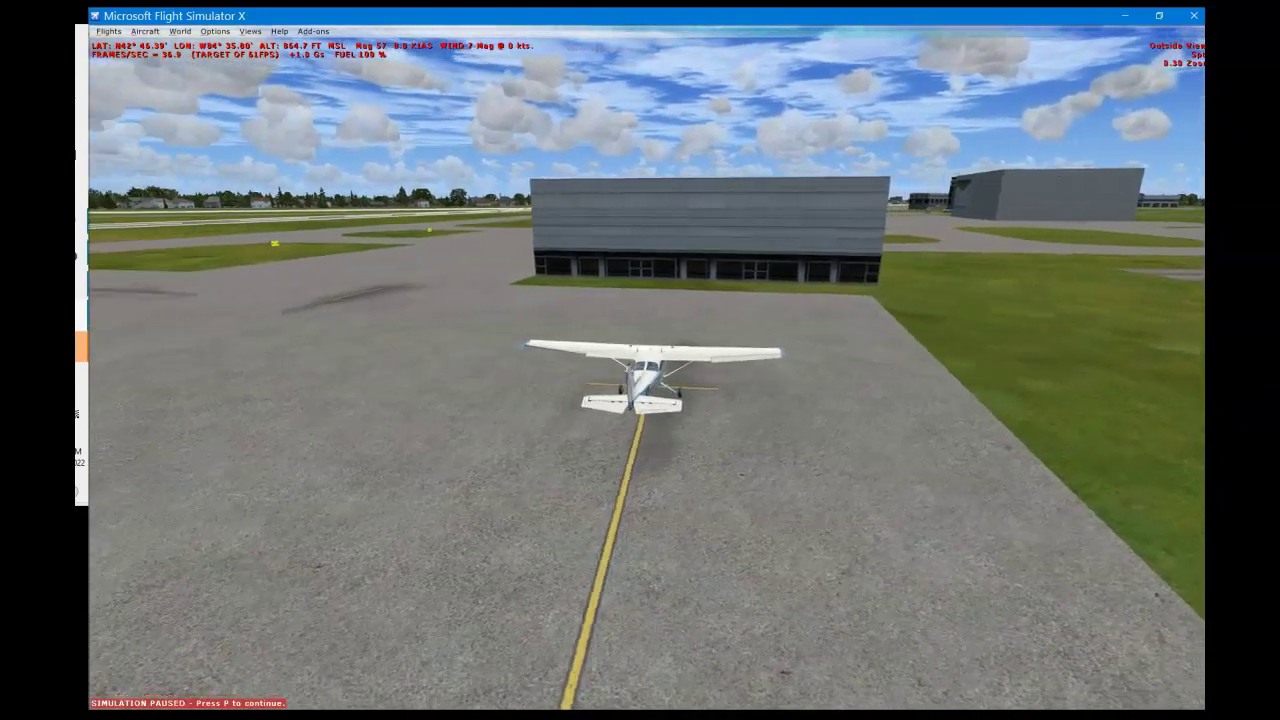
key("ctrl+shift+Left")
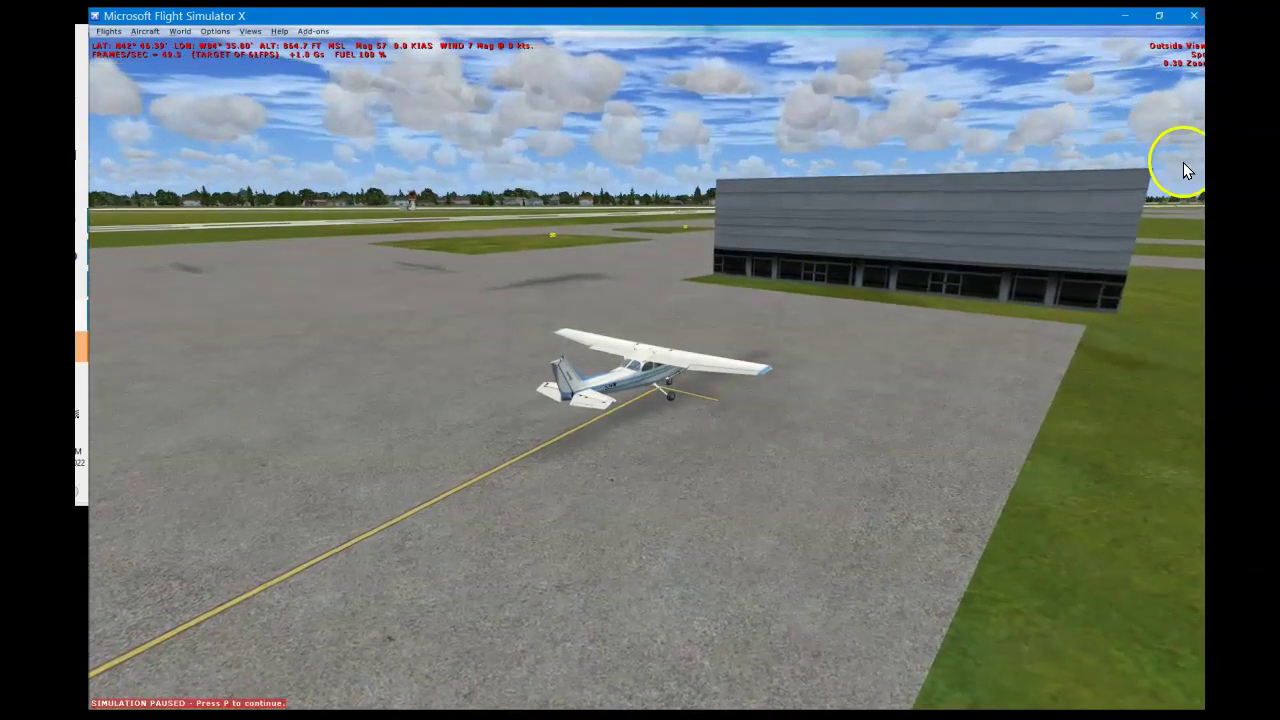
Step: Switch to the 2D instrument panel, unpause, show the position readout, and click the airspeed indicator
key("s")
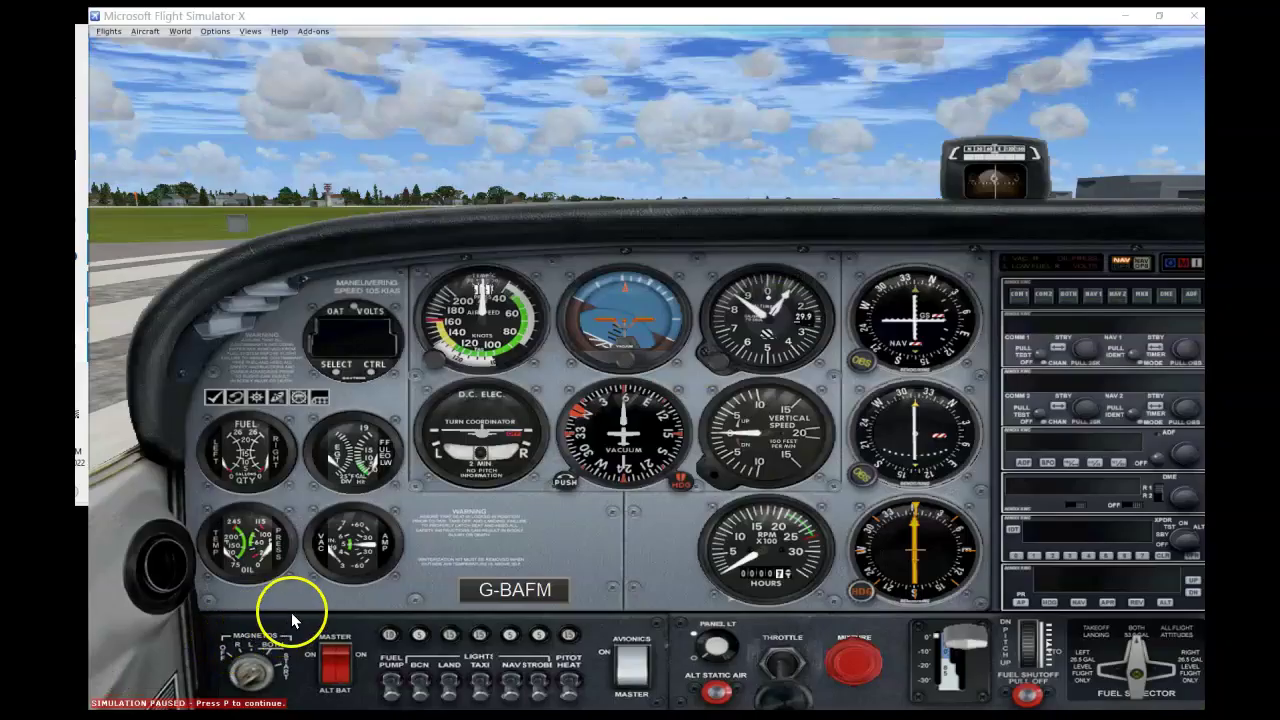
key("p")
key("p")
key("p")
key("p")
key("p")
key("p")
key("p")
key("p")
key("p")
key("p")
key("p")
key("p")
key("p")
key("shift+z")
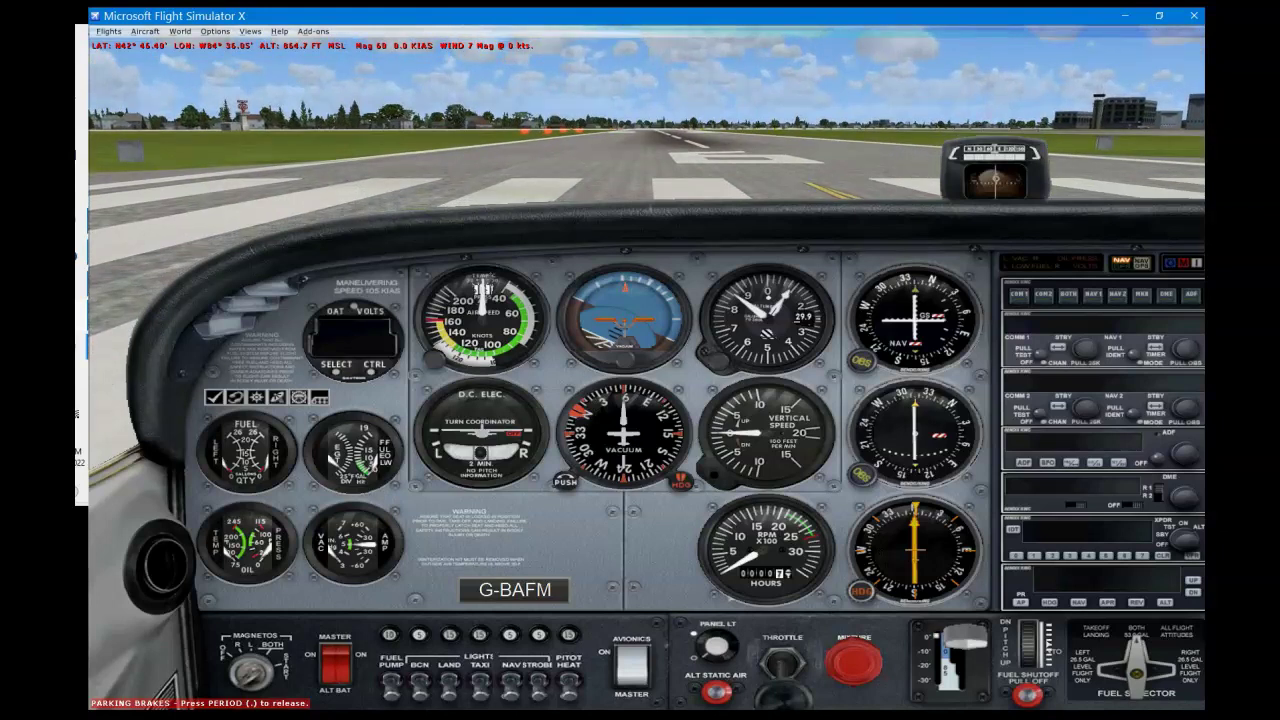
left_click(426, 284)
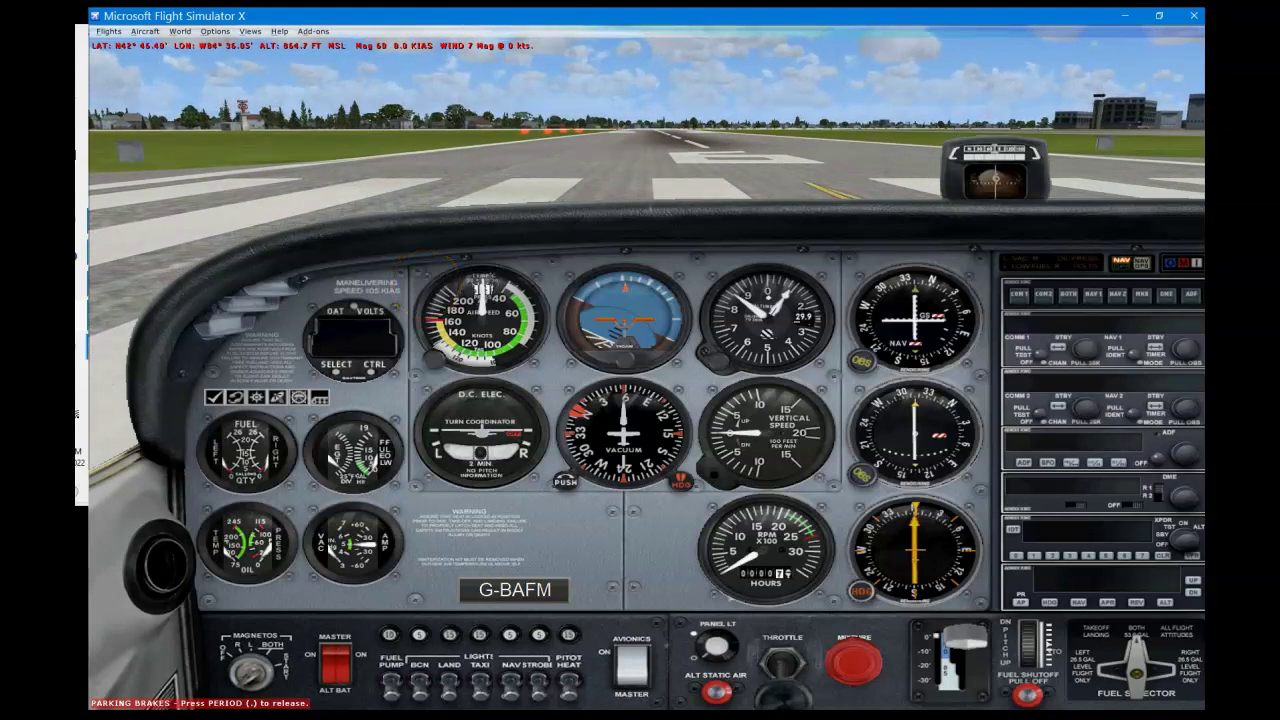